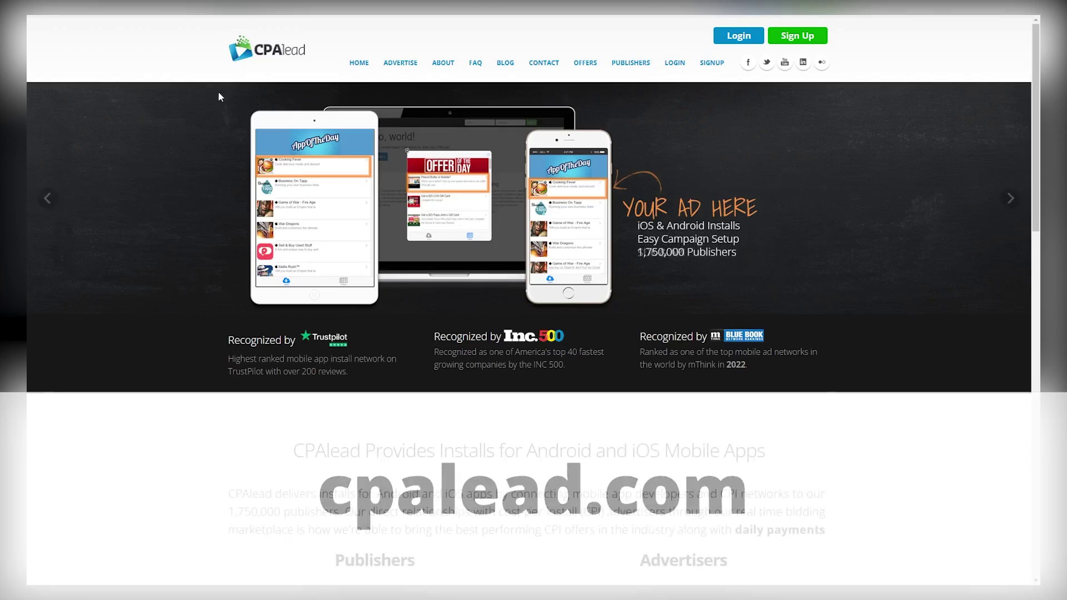
{"action": "scroll", "coordinate": [217, 106], "scroll_direction": "down", "scroll_amount": 5}
{"action": "middle_click", "coordinate": [206, 167]}
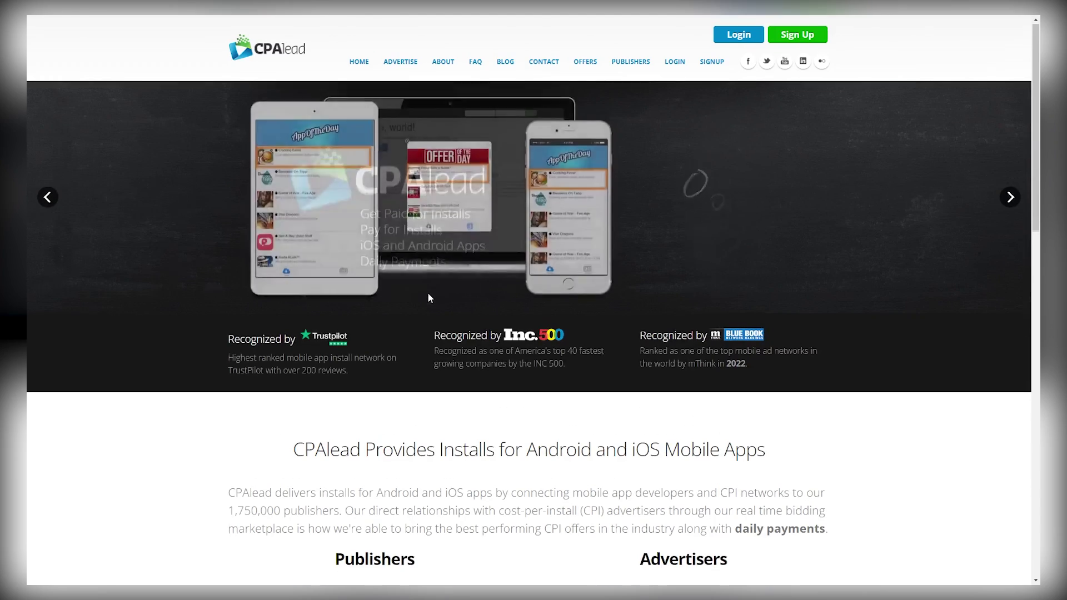
{"action": "scroll", "coordinate": [272, 303], "scroll_direction": "down", "scroll_amount": 2}
{"action": "left_click_drag", "start_coordinate": [272, 304], "coordinate": [759, 411]}
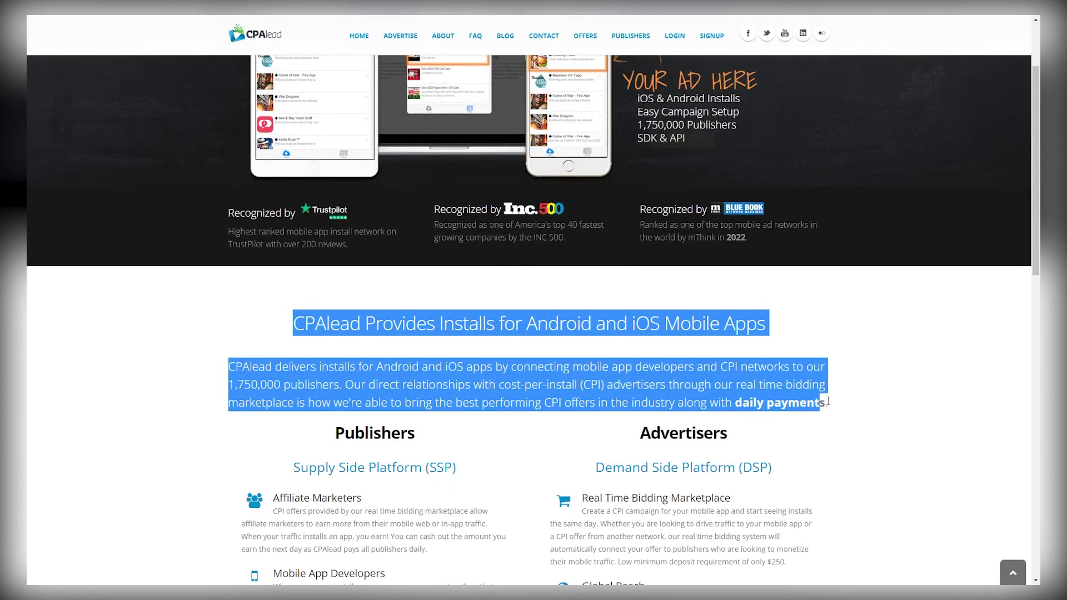
{"action": "scroll", "coordinate": [809, 397], "scroll_direction": "down", "scroll_amount": 2}
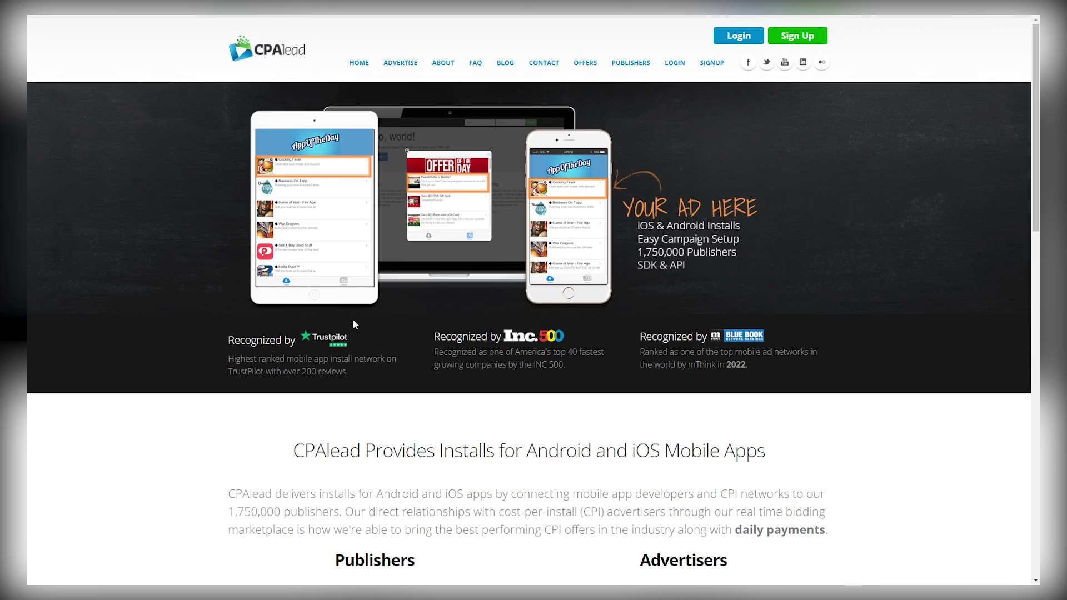
{"action": "scroll", "coordinate": [444, 302], "scroll_direction": "down", "scroll_amount": 1}
{"action": "scroll", "coordinate": [482, 299], "scroll_direction": "down", "scroll_amount": 15}
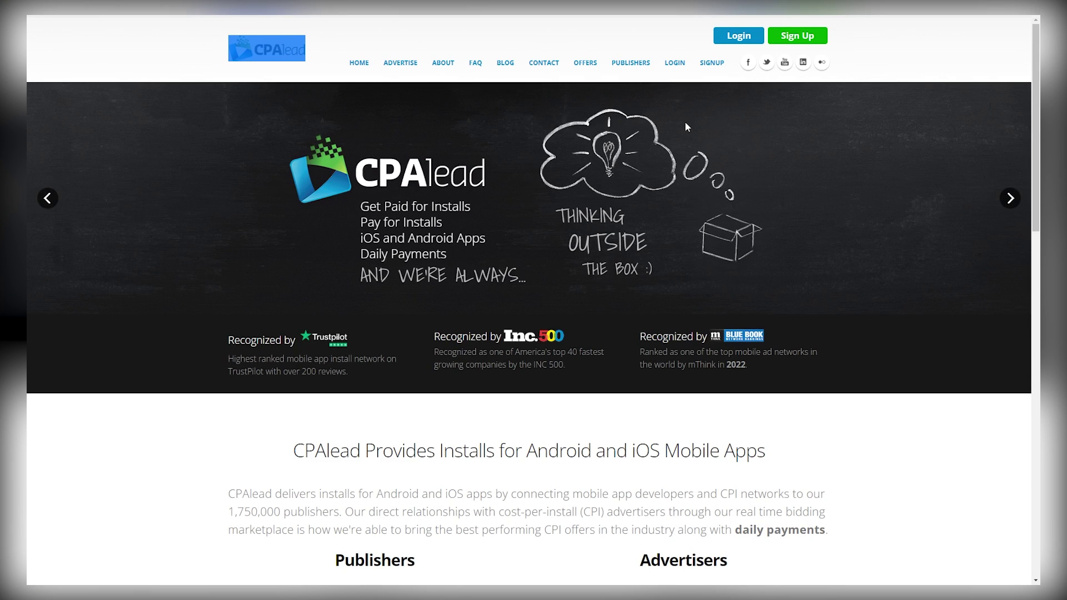
Step: Go to CPAlead's publisher sign-up page and look over the registration form
{"action": "left_click", "coordinate": [796, 38]}
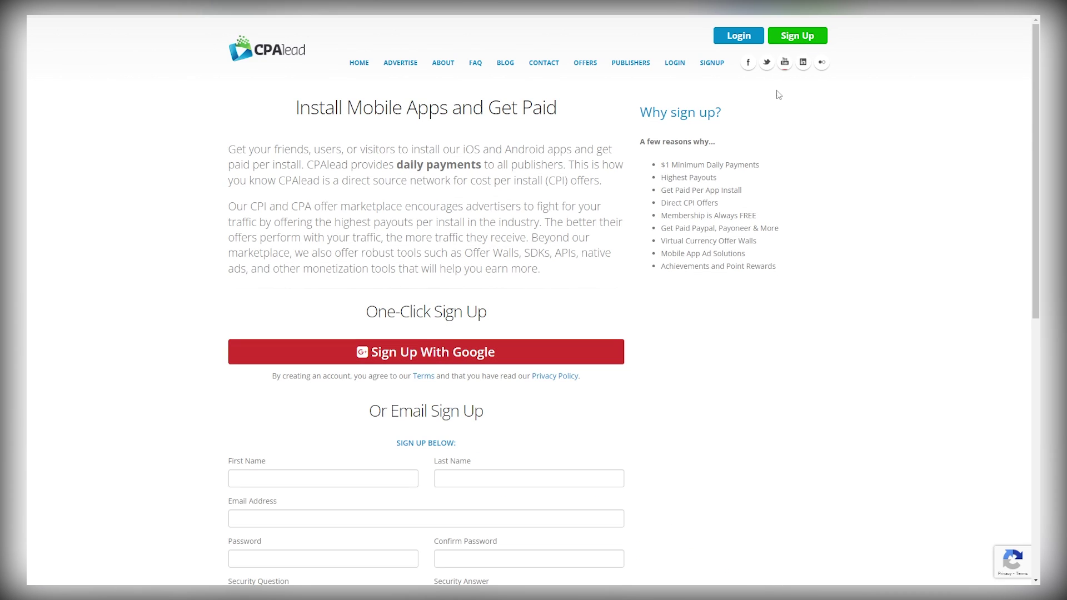
{"action": "scroll", "coordinate": [196, 137], "scroll_direction": "down", "scroll_amount": 5}
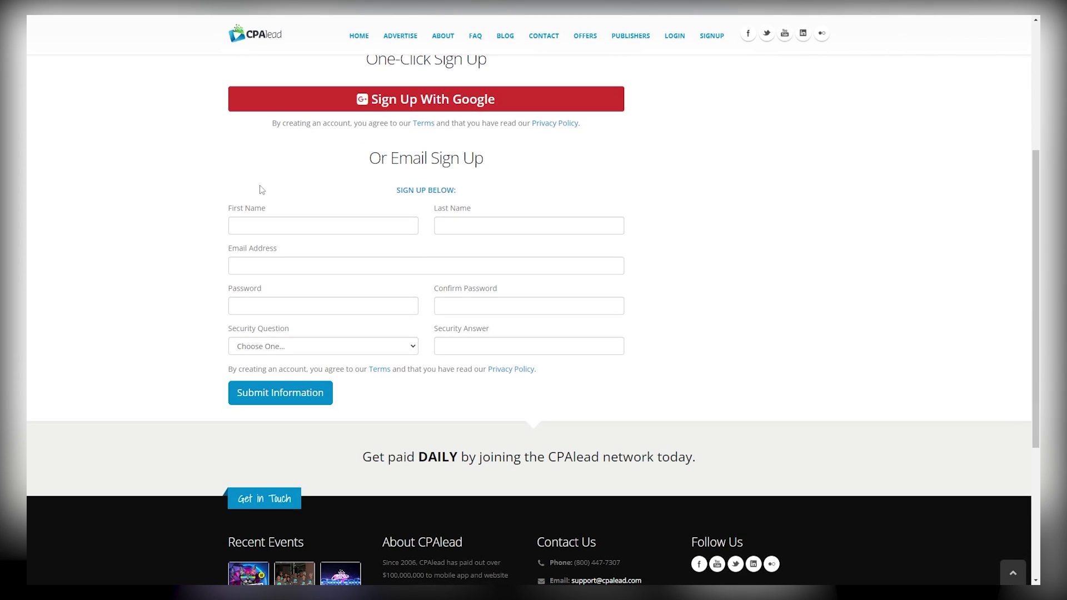
{"action": "scroll", "coordinate": [300, 304], "scroll_direction": "up", "scroll_amount": 5}
{"action": "scroll", "coordinate": [298, 292], "scroll_direction": "down", "scroll_amount": 6}
{"action": "scroll", "coordinate": [298, 305], "scroll_direction": "up", "scroll_amount": 2}
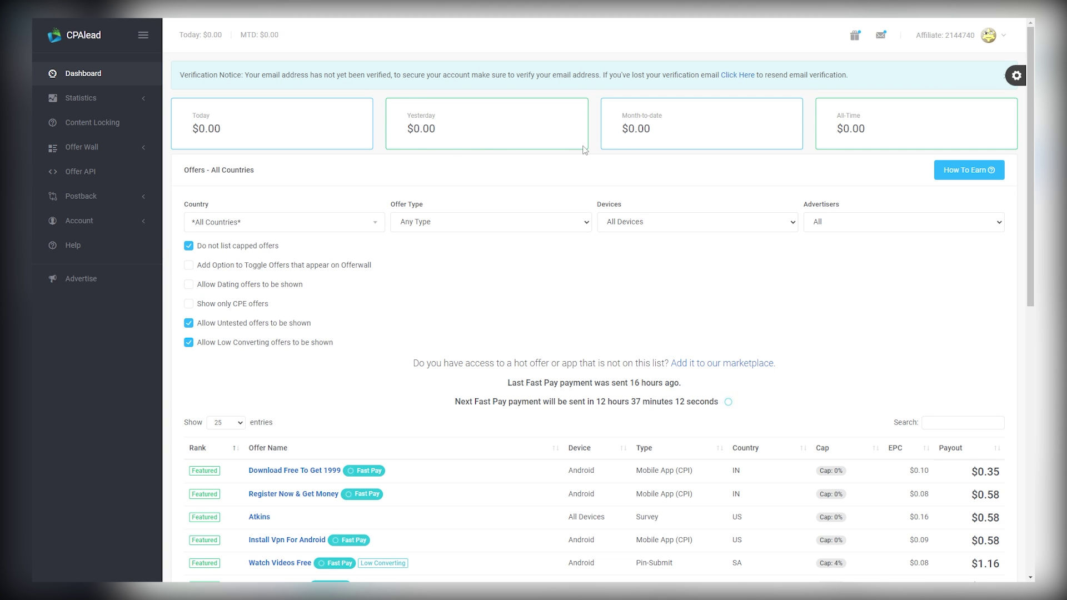
{"action": "scroll", "coordinate": [577, 149], "scroll_direction": "down", "scroll_amount": 4}
{"action": "scroll", "coordinate": [572, 150], "scroll_direction": "up", "scroll_amount": 3}
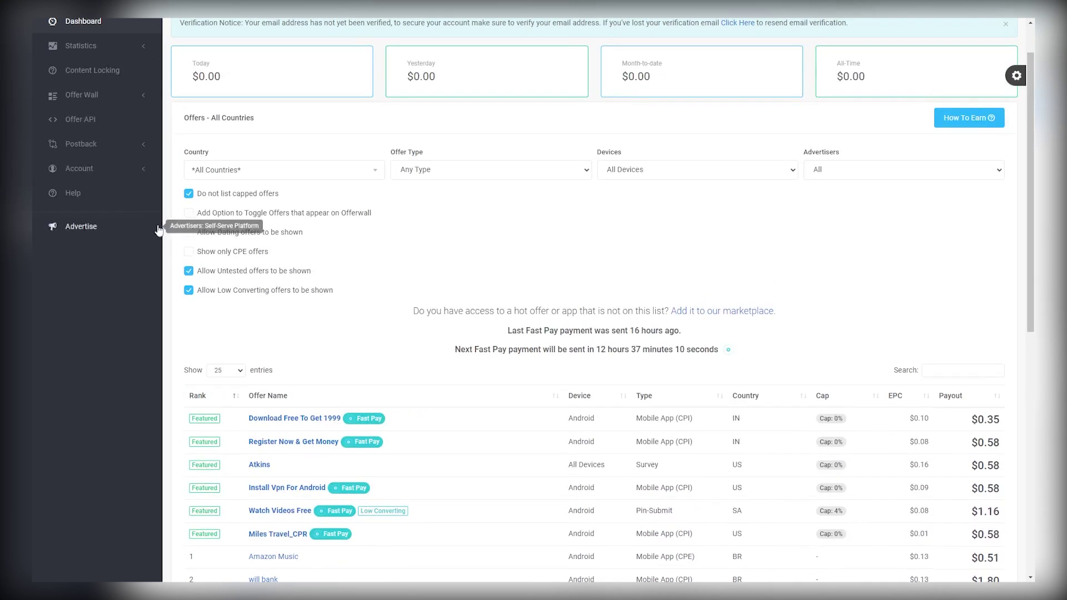
{"action": "left_click", "coordinate": [96, 175]}
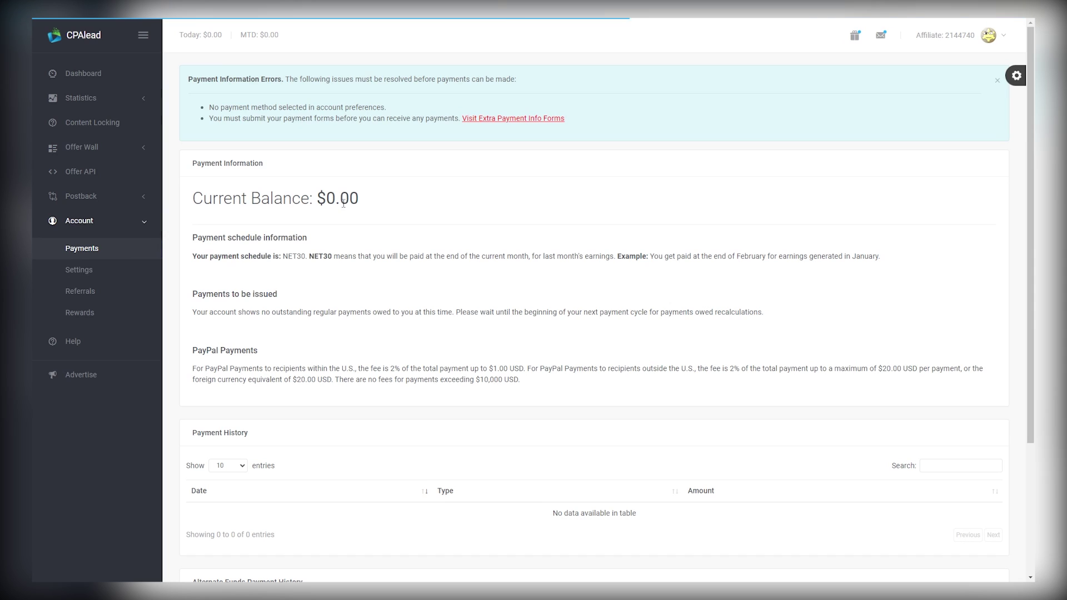
{"action": "left_click", "coordinate": [114, 148]}
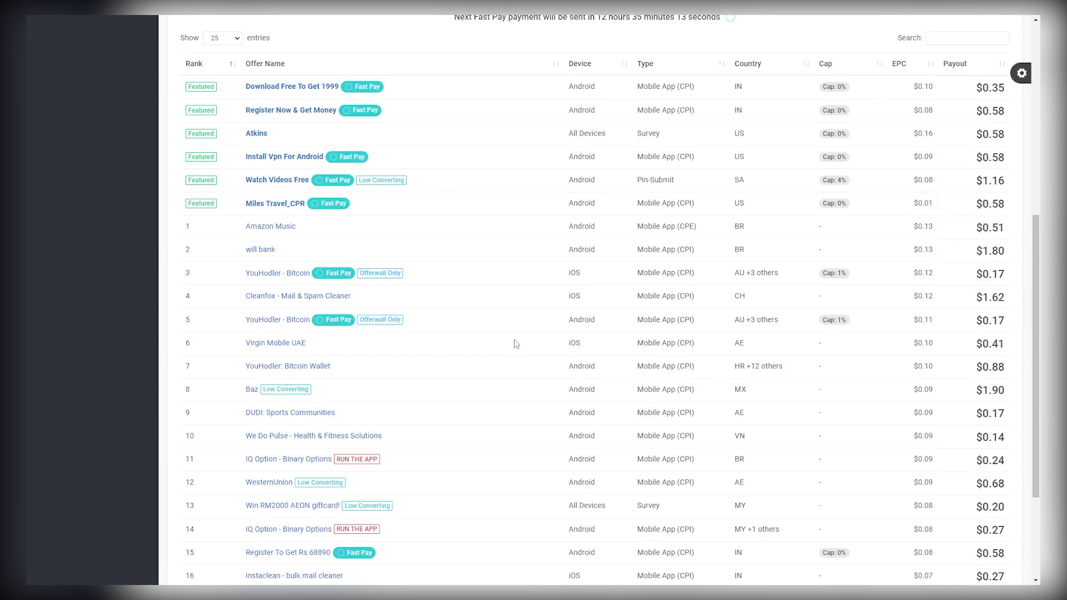
{"action": "scroll", "coordinate": [515, 343], "scroll_direction": "down", "scroll_amount": 2}
{"action": "scroll", "coordinate": [399, 368], "scroll_direction": "down", "scroll_amount": 1}
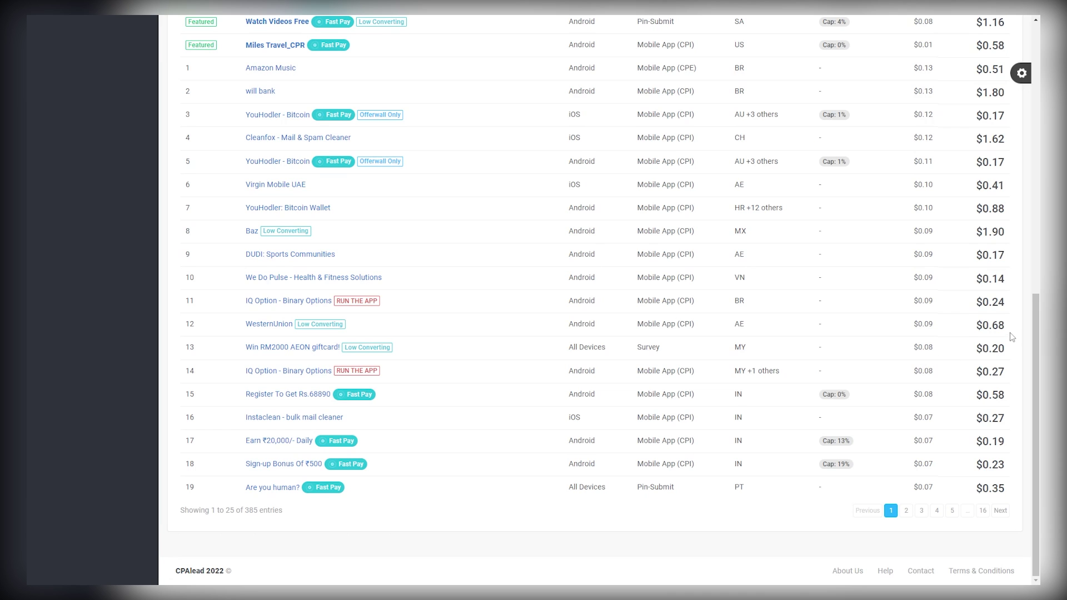
{"action": "left_click_drag", "start_coordinate": [1011, 337], "coordinate": [1011, 187]}
{"action": "scroll", "coordinate": [1014, 239], "scroll_direction": "up", "scroll_amount": 4}
{"action": "left_click", "coordinate": [1015, 239]}
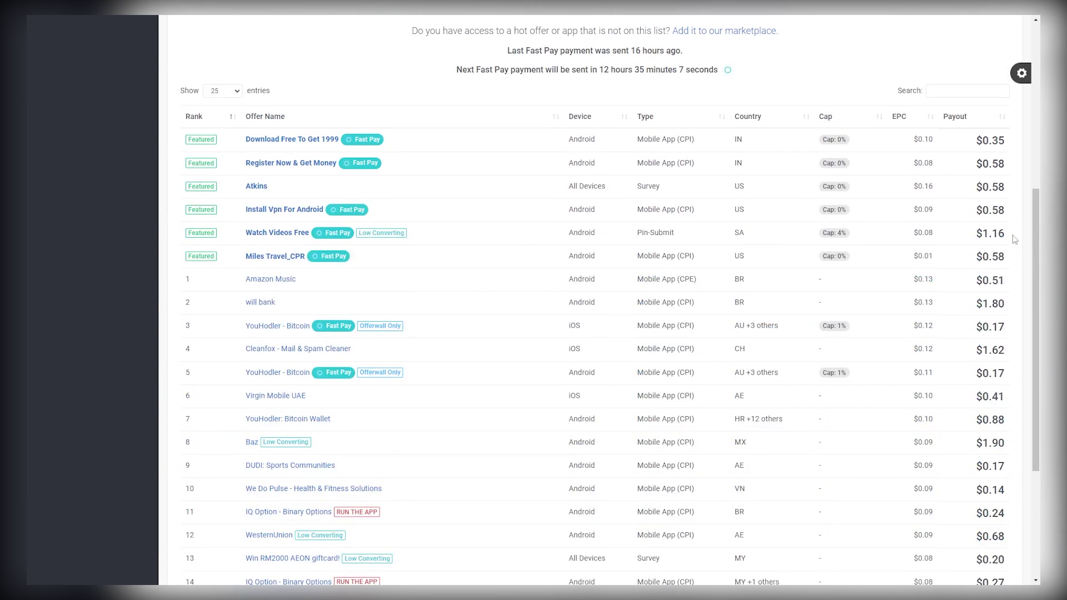
{"action": "scroll", "coordinate": [998, 300], "scroll_direction": "down", "scroll_amount": 1}
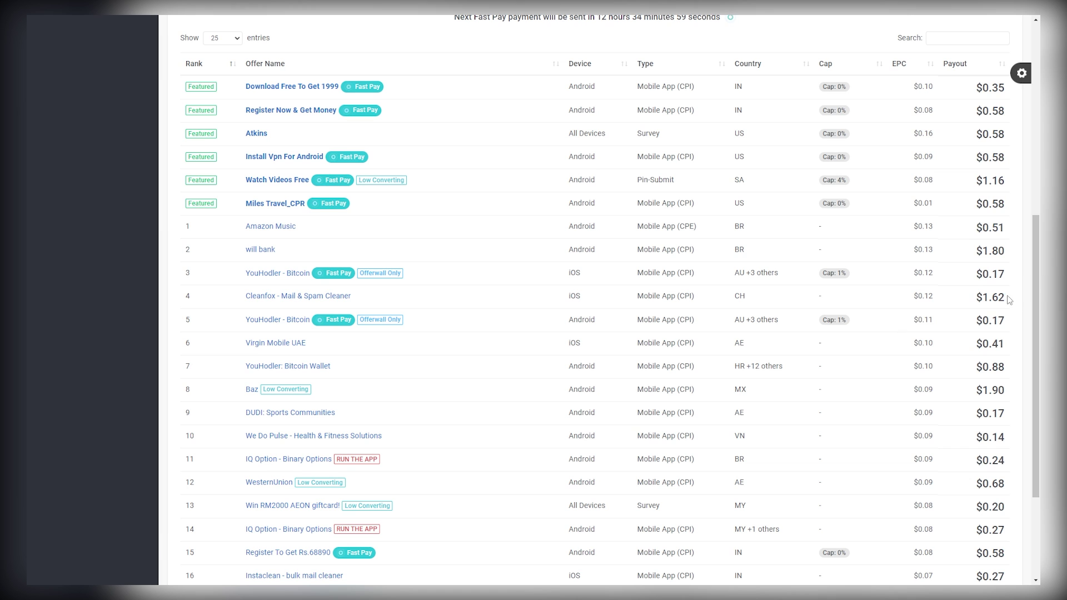
{"action": "left_click_drag", "start_coordinate": [967, 299], "coordinate": [986, 301]}
Step: Compare the details of the WesternUnion and YouHodler: Bitcoin Wallet offers
{"action": "scroll", "coordinate": [590, 271], "scroll_direction": "up", "scroll_amount": 1}
{"action": "scroll", "coordinate": [600, 295], "scroll_direction": "down", "scroll_amount": 4}
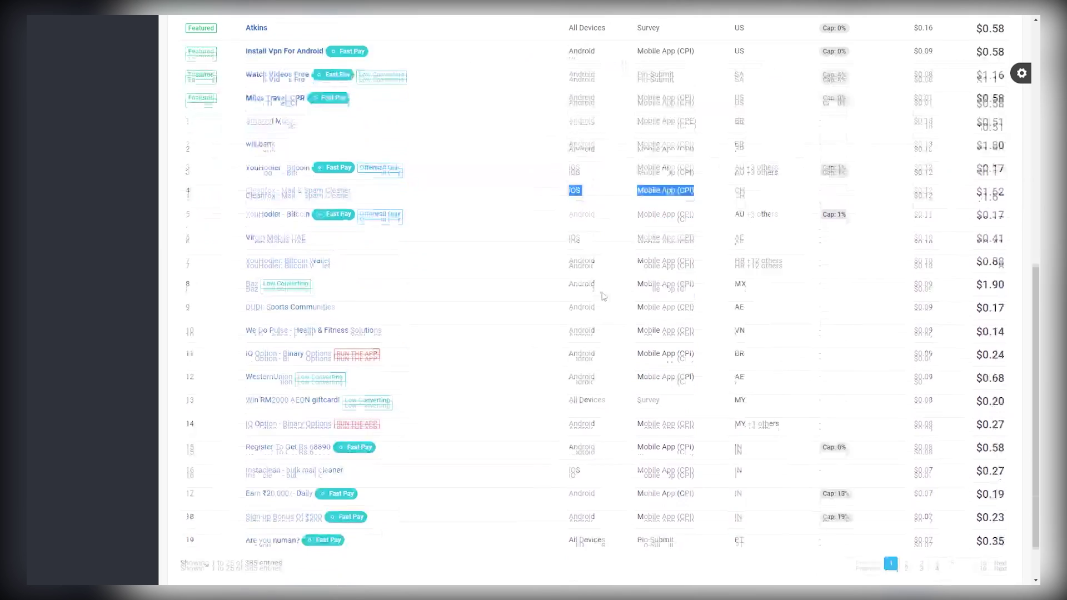
{"action": "scroll", "coordinate": [433, 275], "scroll_direction": "down", "scroll_amount": 1}
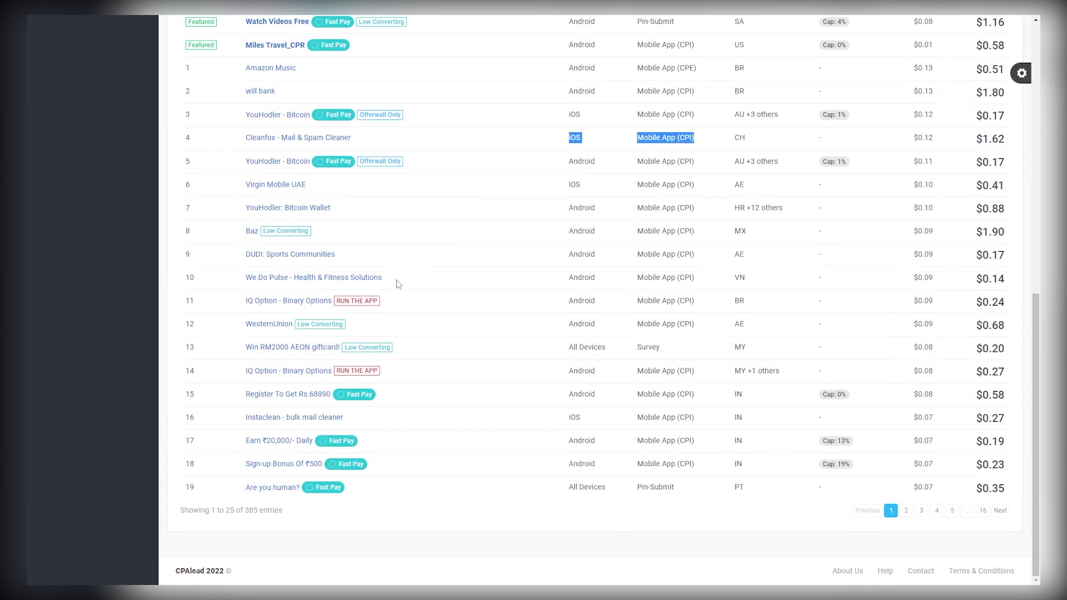
{"action": "left_click", "coordinate": [271, 325]}
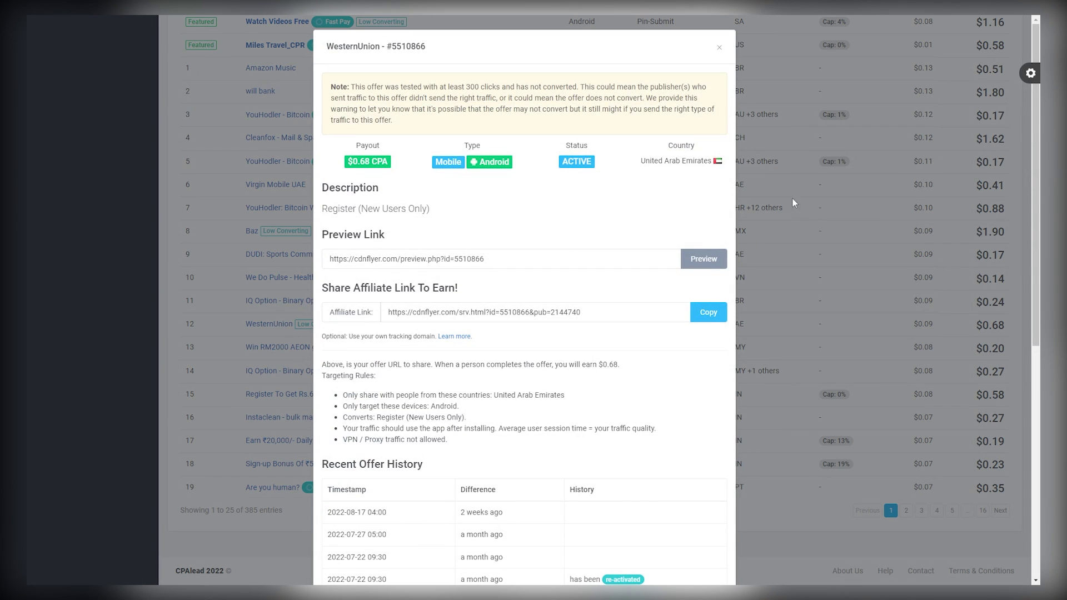
{"action": "left_click", "coordinate": [775, 212]}
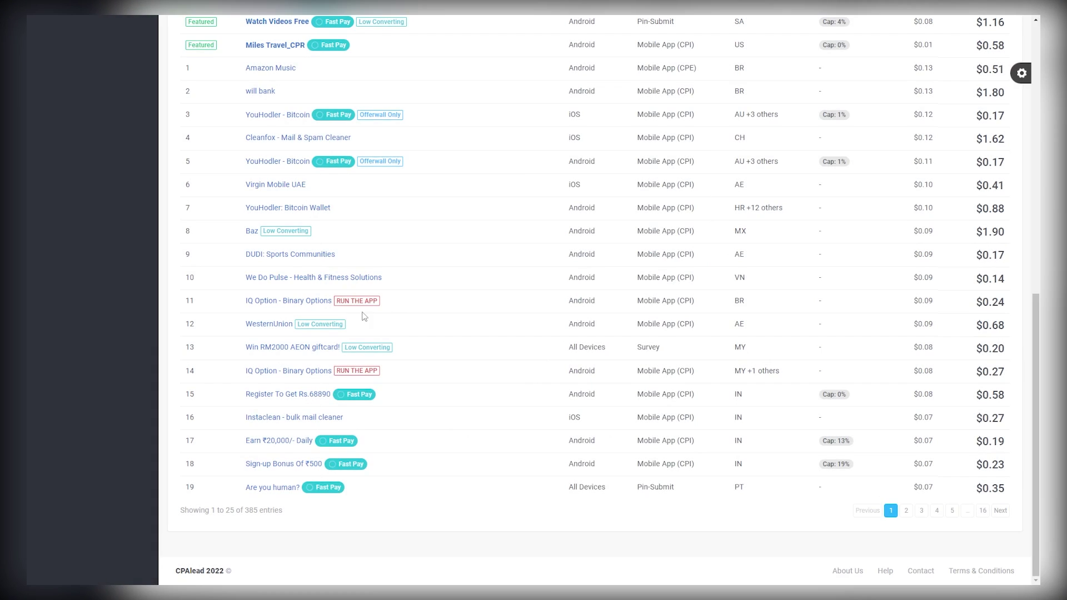
{"action": "scroll", "coordinate": [285, 315], "scroll_direction": "up", "scroll_amount": 1}
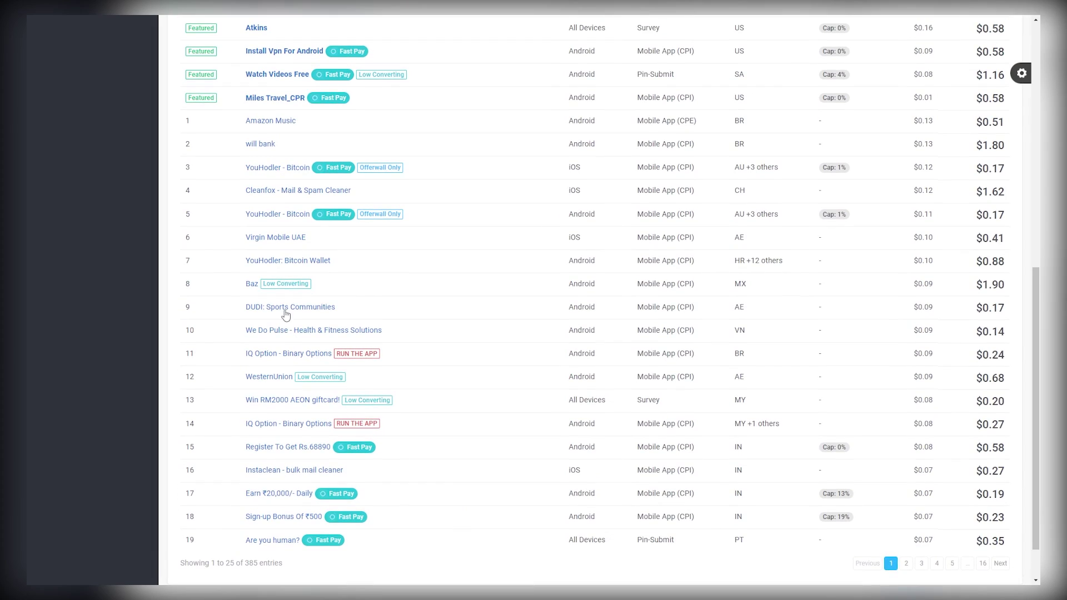
{"action": "left_click", "coordinate": [329, 272]}
{"action": "scroll", "coordinate": [498, 299], "scroll_direction": "down", "scroll_amount": 3}
{"action": "scroll", "coordinate": [499, 298], "scroll_direction": "up", "scroll_amount": 2}
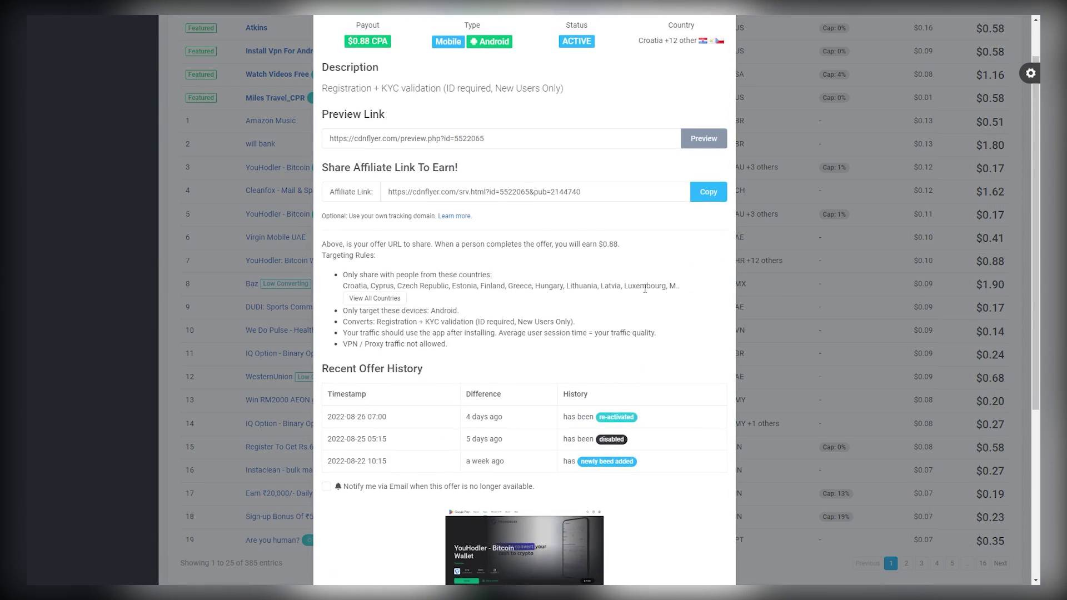
{"action": "left_click", "coordinate": [893, 257]}
Step: Copy the affiliate link of the Virgin Mobile UAE offer
{"action": "scroll", "coordinate": [333, 332], "scroll_direction": "up", "scroll_amount": 1}
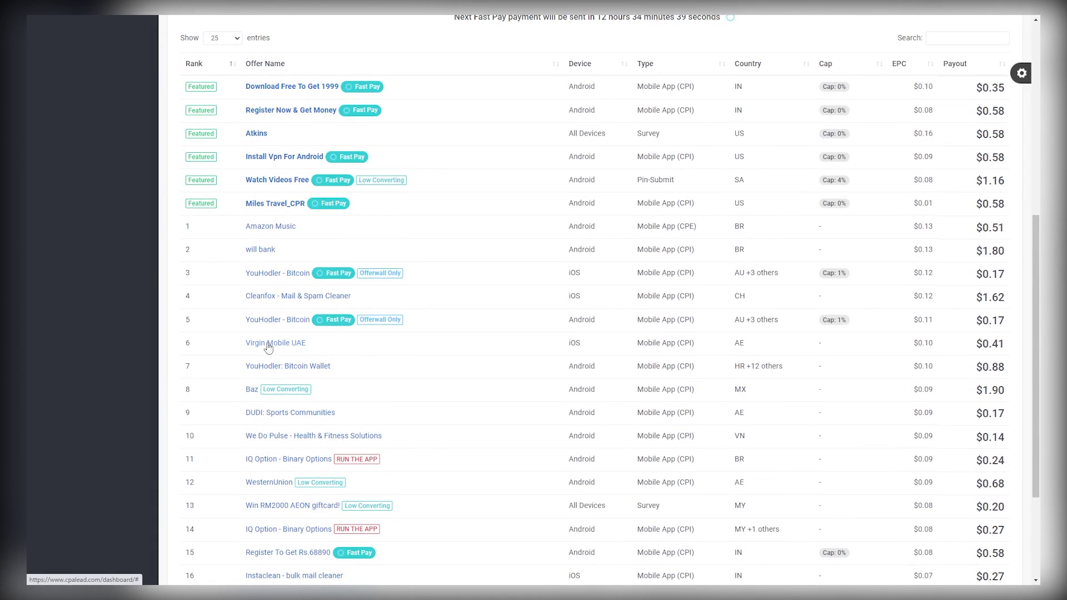
{"action": "left_click", "coordinate": [275, 342]}
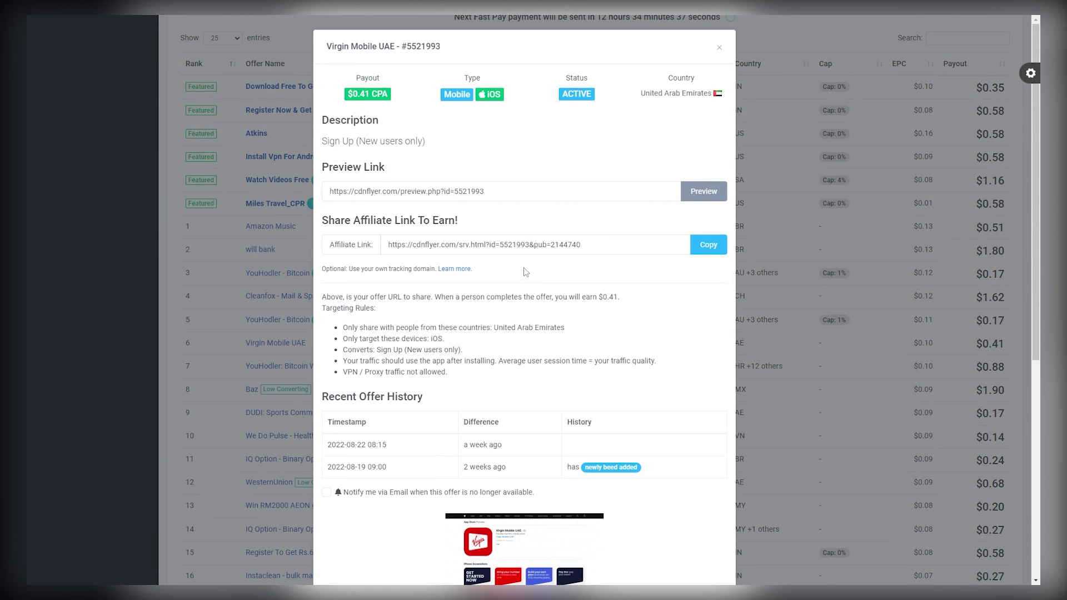
{"action": "left_click_drag", "start_coordinate": [581, 245], "coordinate": [395, 258]}
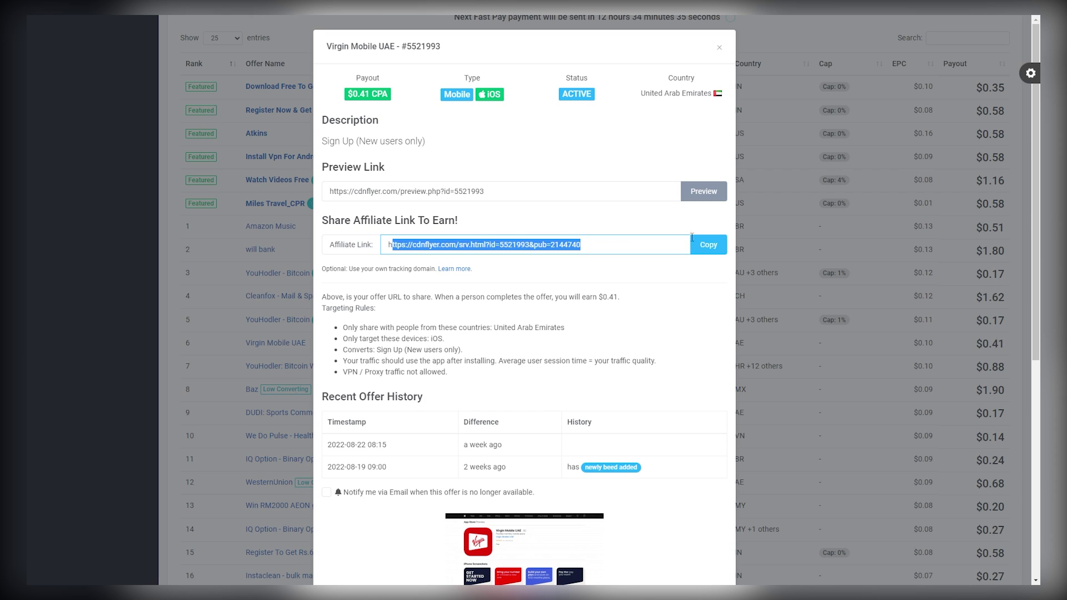
{"action": "left_click", "coordinate": [610, 229]}
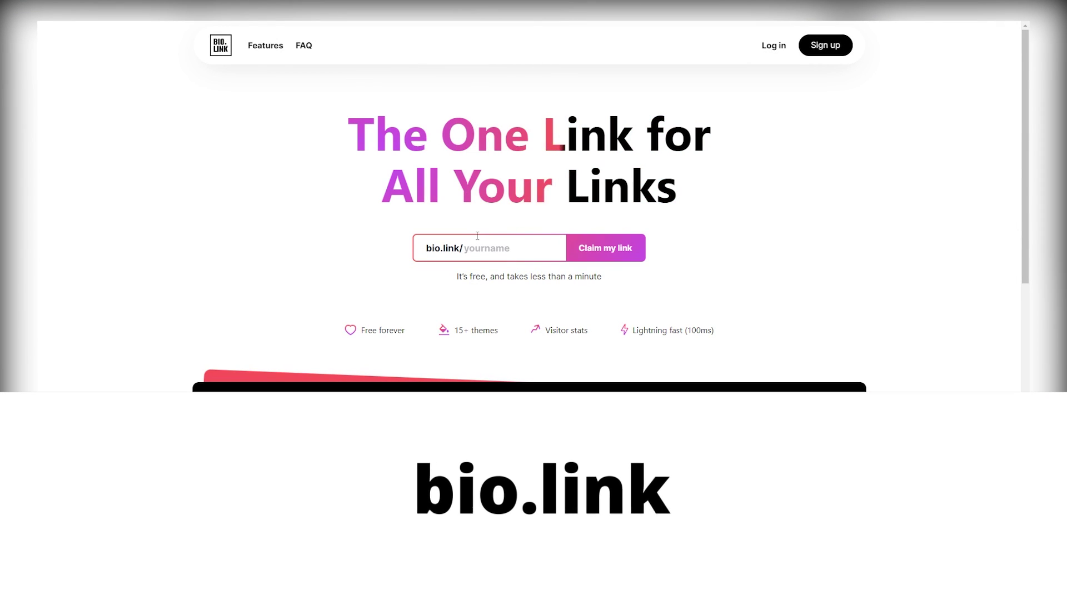
Step: Paste the copied CPAlead affiliate link into the bio.link link field
{"action": "scroll", "coordinate": [628, 251], "scroll_direction": "down", "scroll_amount": 3}
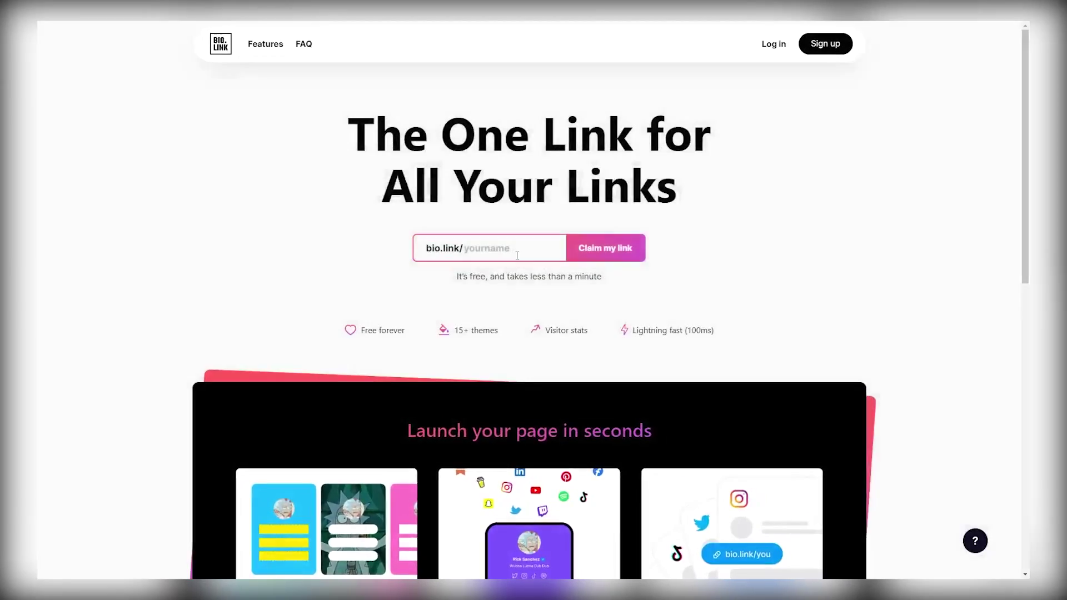
{"action": "type", "text": "09508&pub=2144740"}
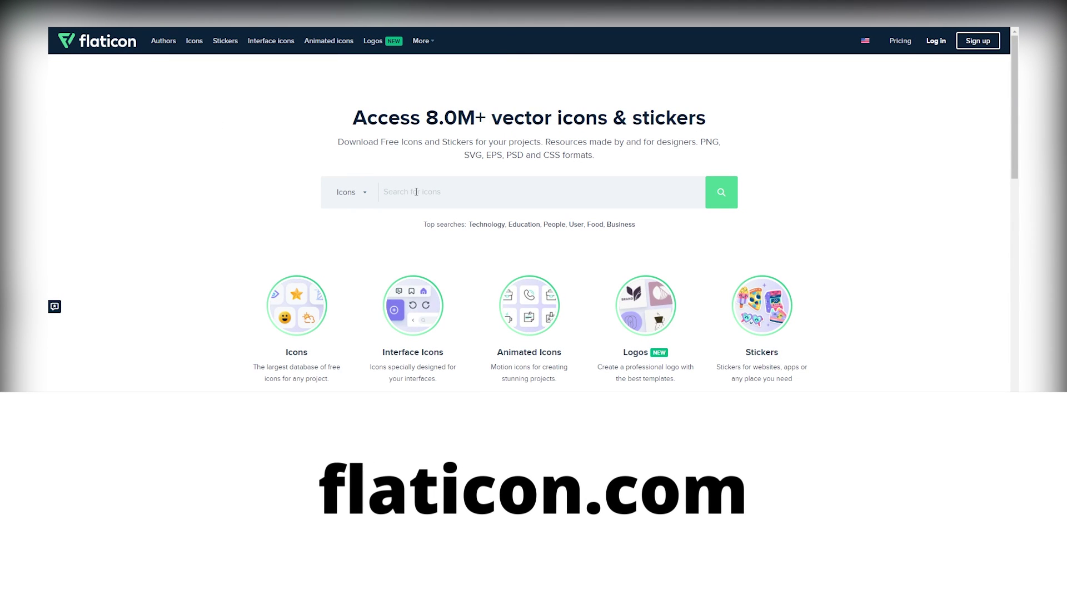
Step: Search Flaticon for 'giveaway' icons
{"action": "type", "text": "giveaway"}
{"action": "double_click", "coordinate": [435, 192]}
{"action": "left_click", "coordinate": [721, 192]}
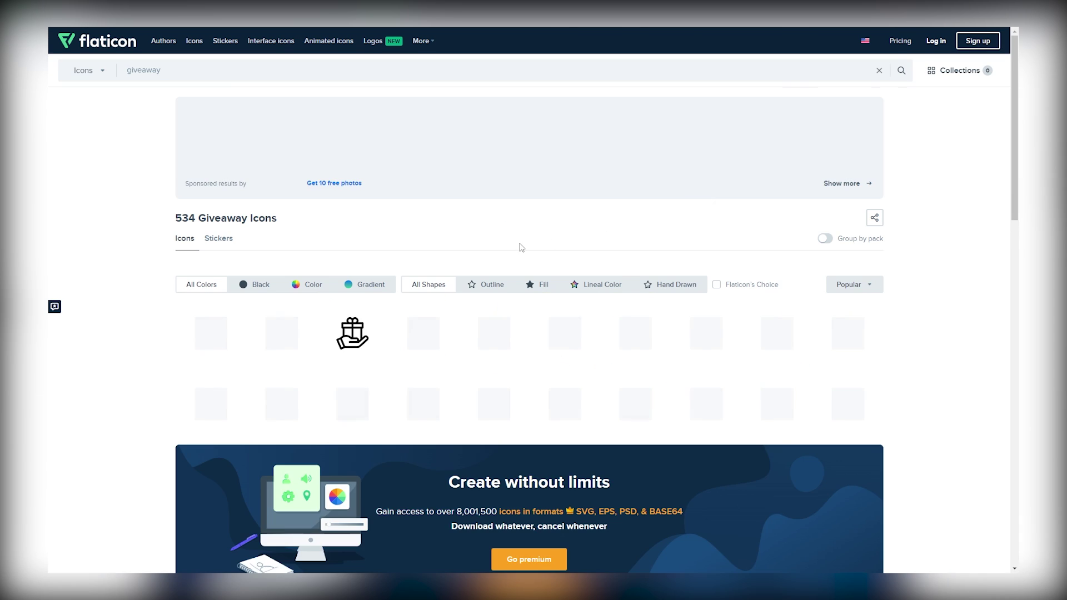
{"action": "scroll", "coordinate": [495, 233], "scroll_direction": "down", "scroll_amount": 1}
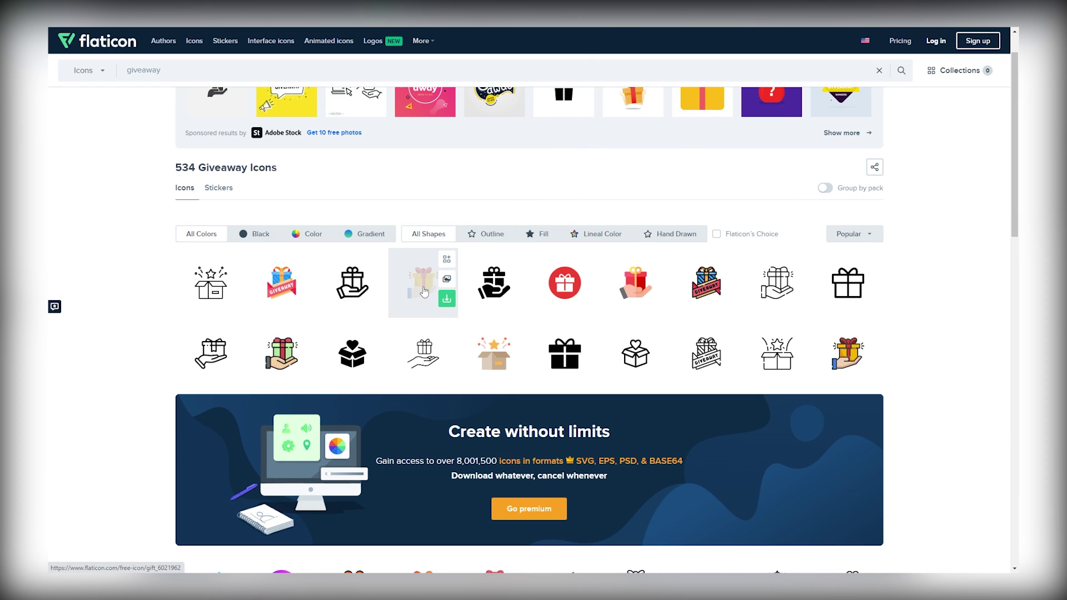
Step: Check the gift icon, choose PNG download, then dismiss the Premium/Free download popup
{"action": "left_click", "coordinate": [423, 291]}
{"action": "left_click", "coordinate": [902, 50]}
{"action": "scroll", "coordinate": [552, 316], "scroll_direction": "down", "scroll_amount": 8}
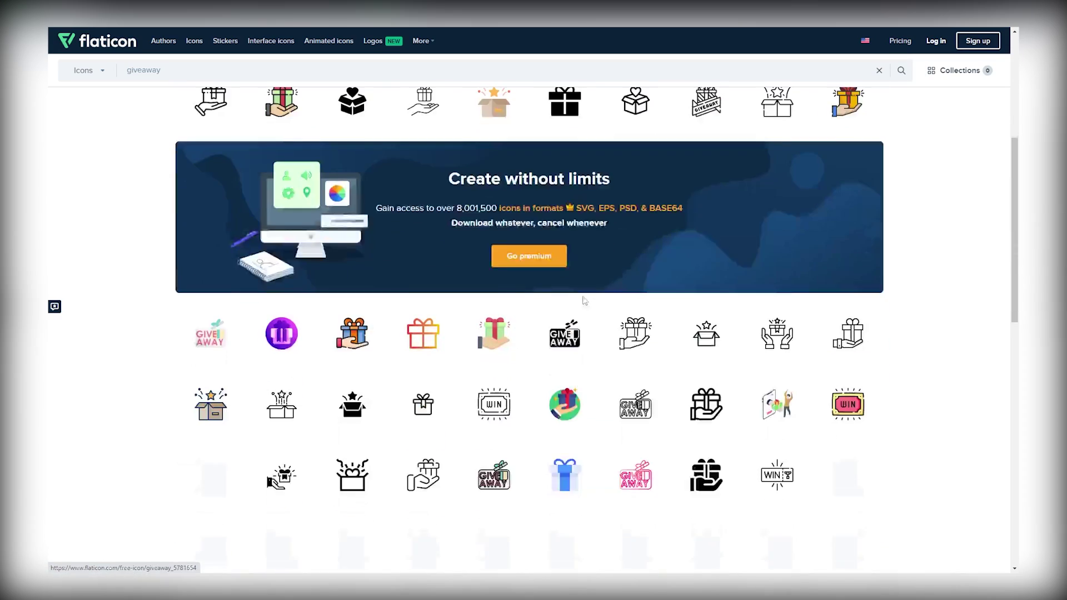
{"action": "scroll", "coordinate": [721, 304], "scroll_direction": "up", "scroll_amount": 8}
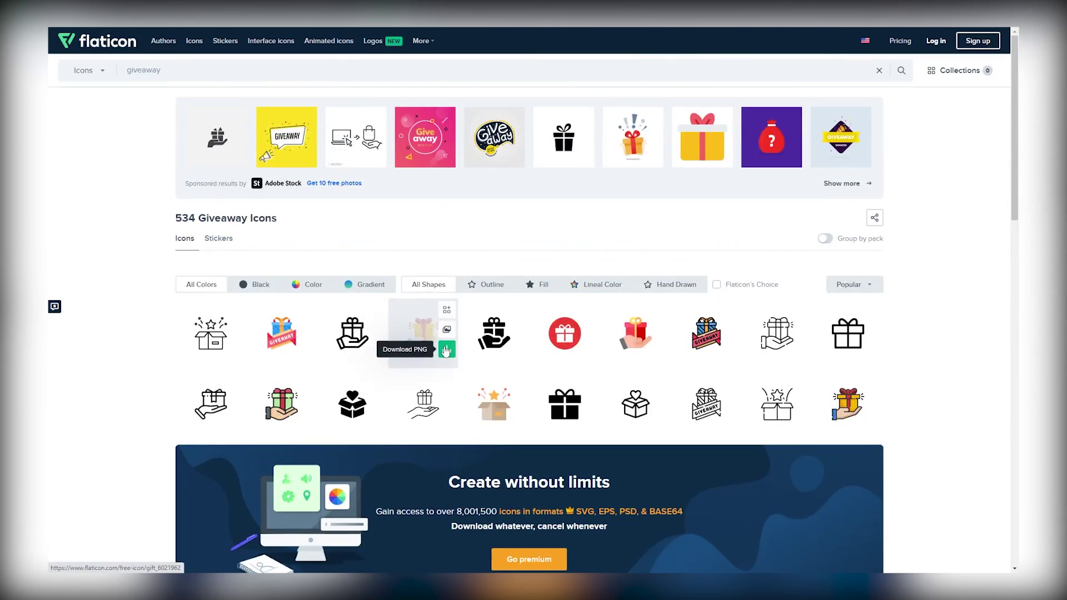
{"action": "left_click", "coordinate": [517, 349]}
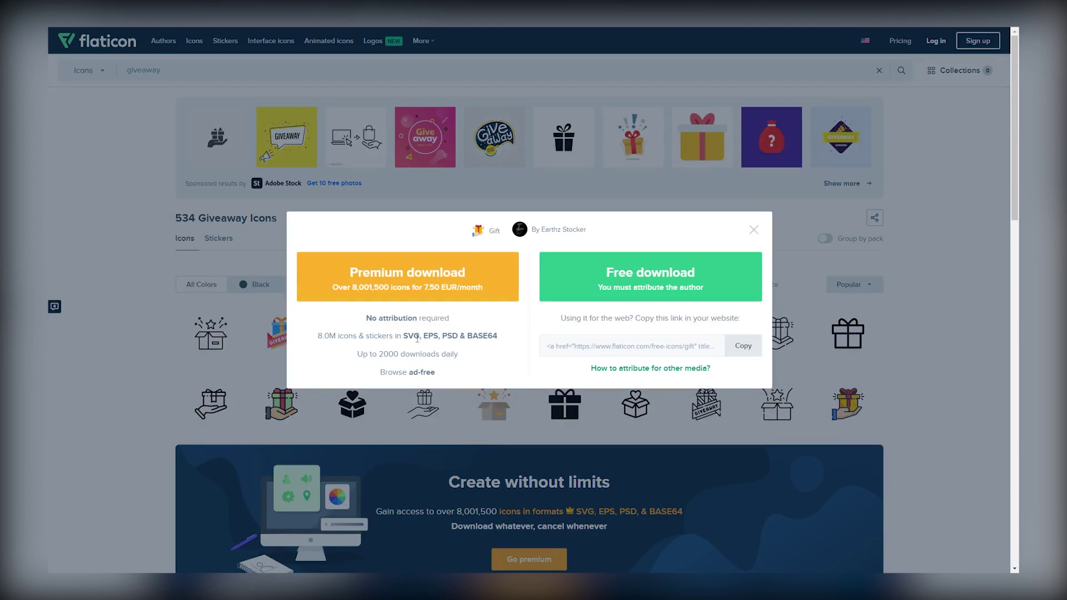
{"action": "left_click", "coordinate": [753, 230]}
{"action": "scroll", "coordinate": [722, 317], "scroll_direction": "down", "scroll_amount": 2}
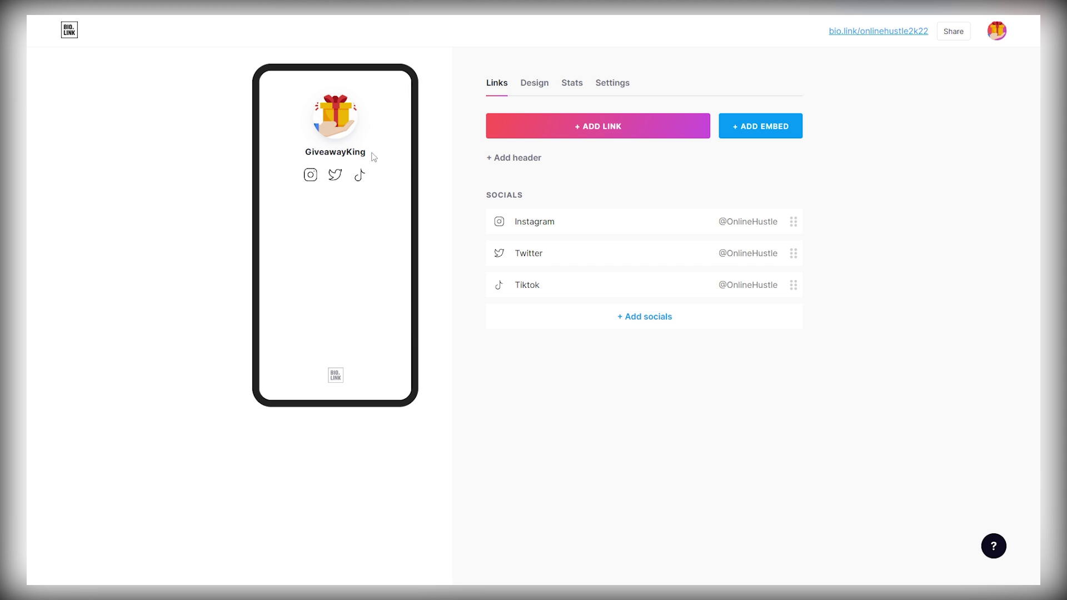
{"action": "left_click_drag", "start_coordinate": [373, 156], "coordinate": [300, 154]}
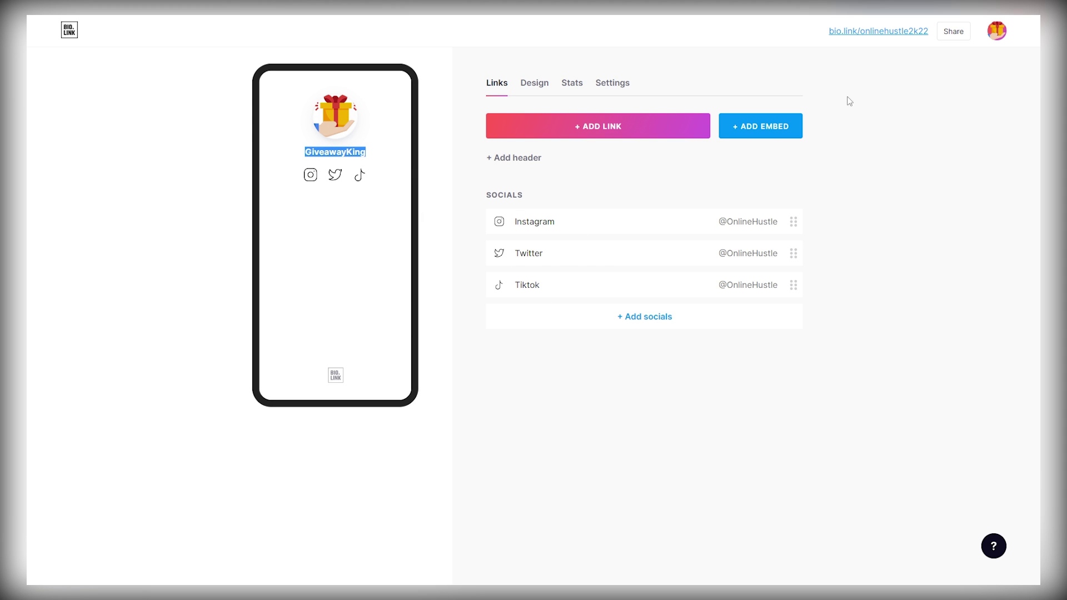
{"action": "left_click_drag", "start_coordinate": [814, 33], "coordinate": [933, 33]}
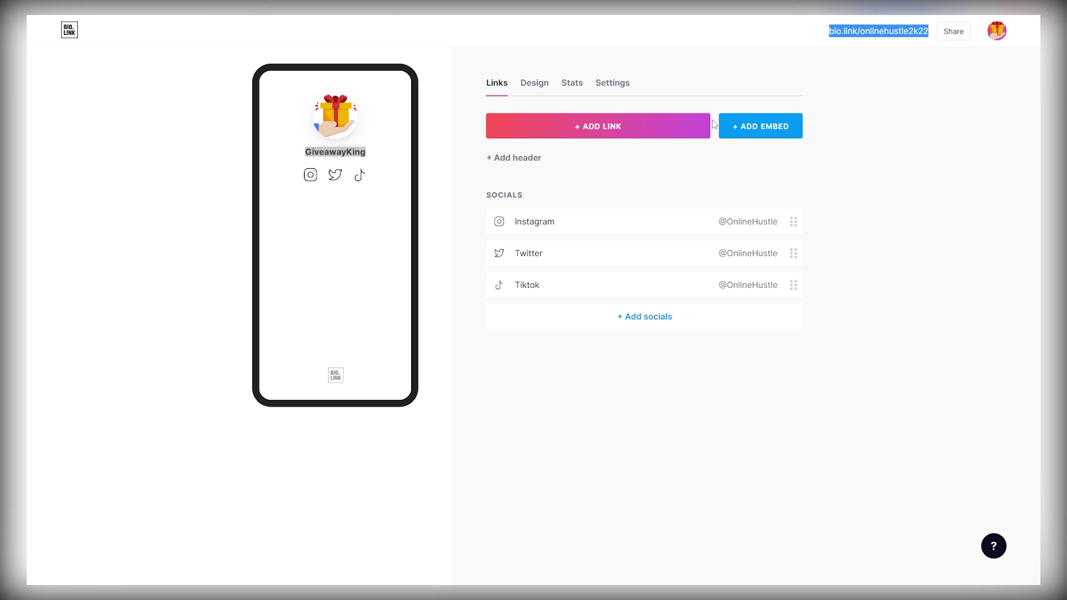
{"action": "left_click", "coordinate": [242, 209]}
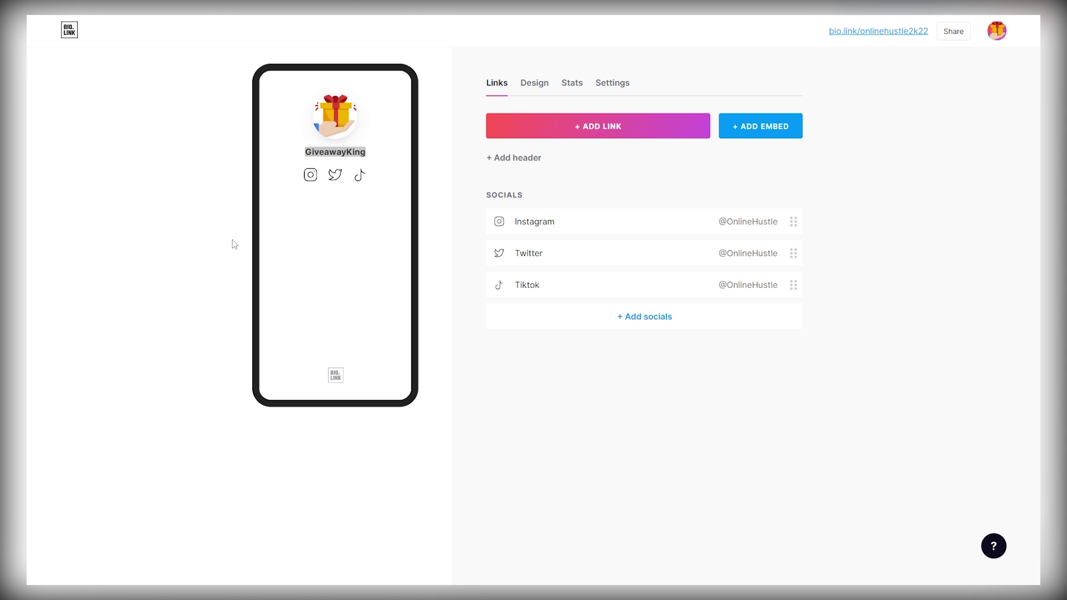
{"action": "left_click", "coordinate": [326, 277]}
{"action": "left_click_drag", "start_coordinate": [381, 160], "coordinate": [300, 152]}
{"action": "left_click", "coordinate": [301, 204]}
{"action": "left_click", "coordinate": [534, 131]}
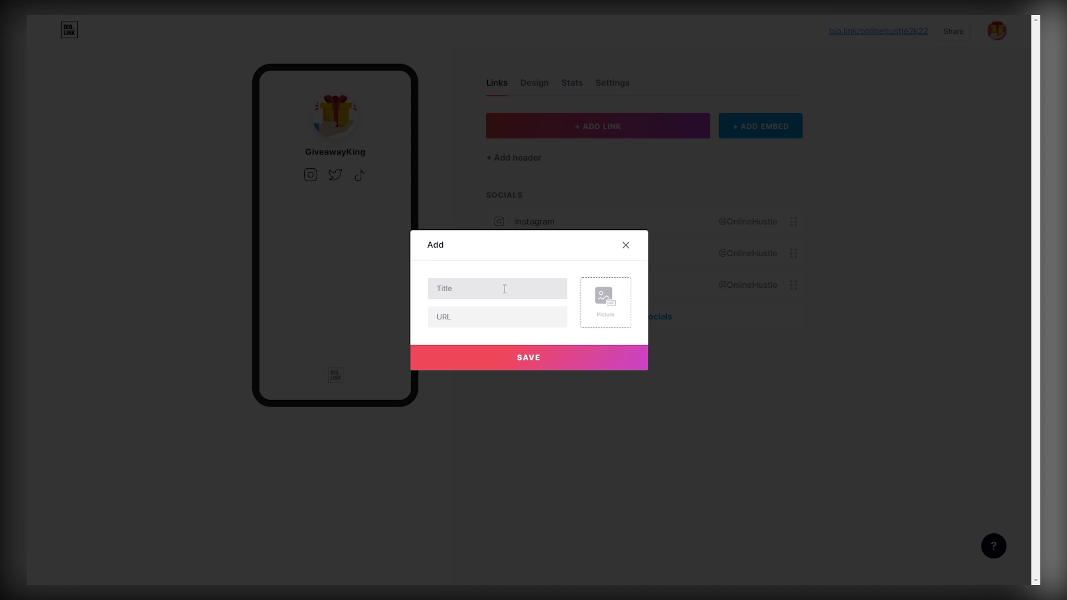
{"action": "left_click", "coordinate": [492, 291]}
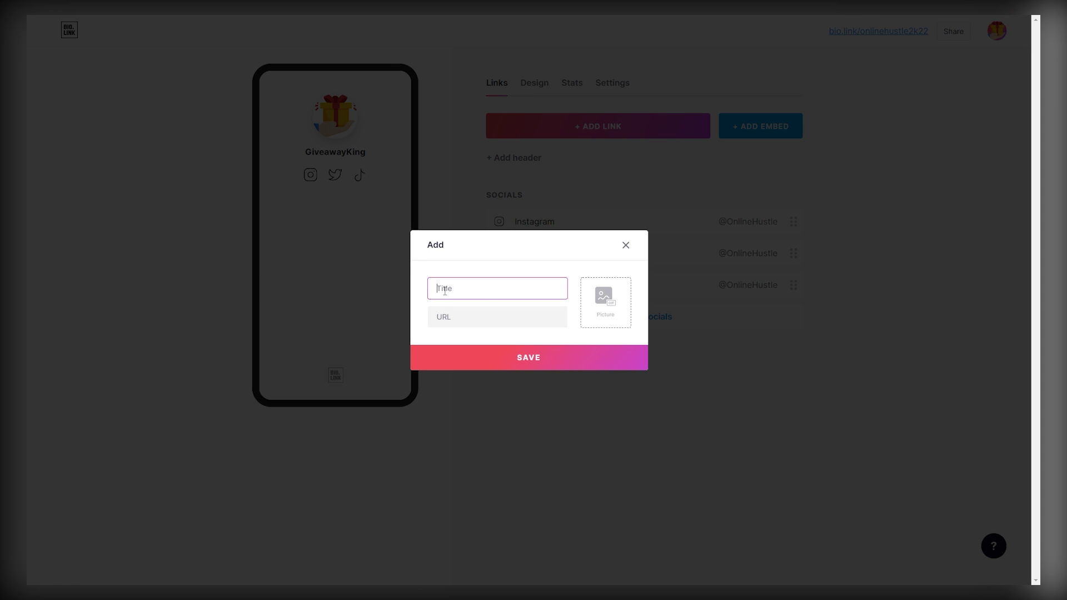
{"action": "type", "text": "Get a $1000 Cash App"}
{"action": "left_click_drag", "start_coordinate": [516, 289], "coordinate": [420, 299]}
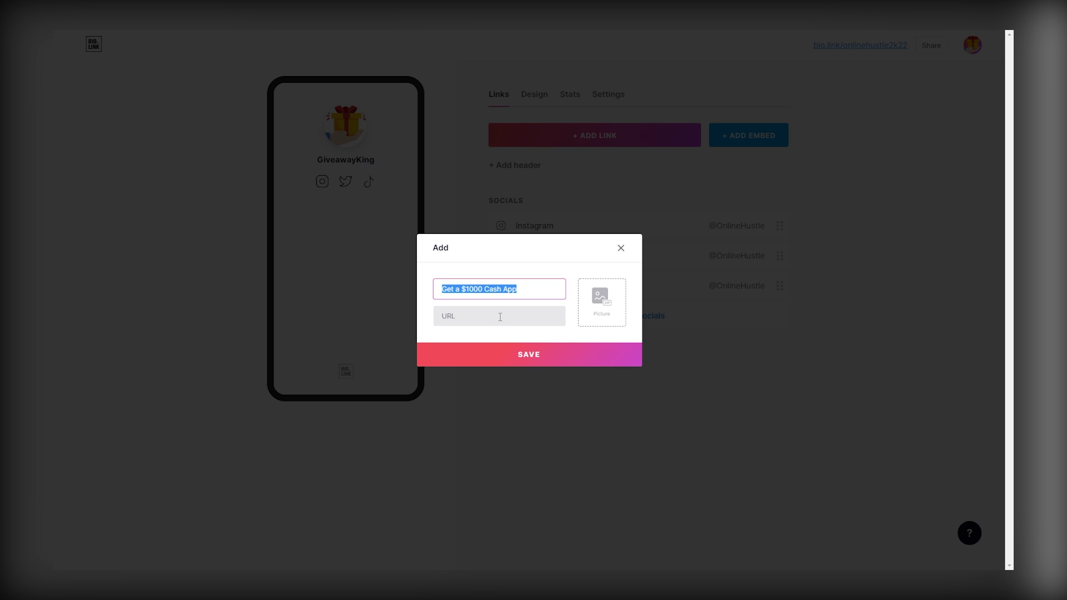
{"action": "left_click", "coordinate": [528, 313]}
{"action": "type", "text": "https://bit.ly/3AXEzIE"}
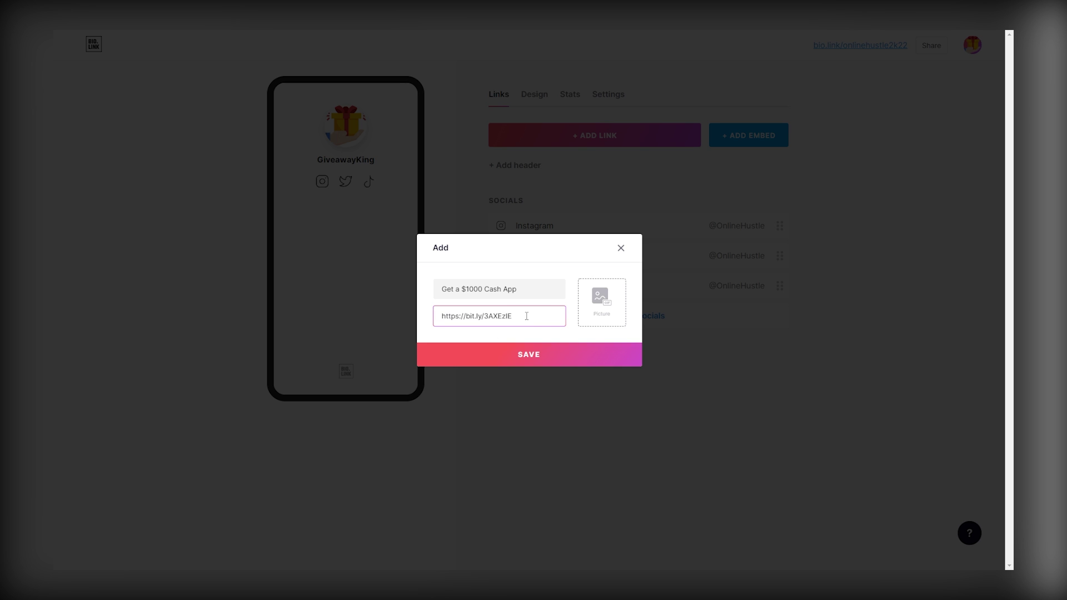
{"action": "left_click_drag", "start_coordinate": [460, 317], "coordinate": [475, 317]}
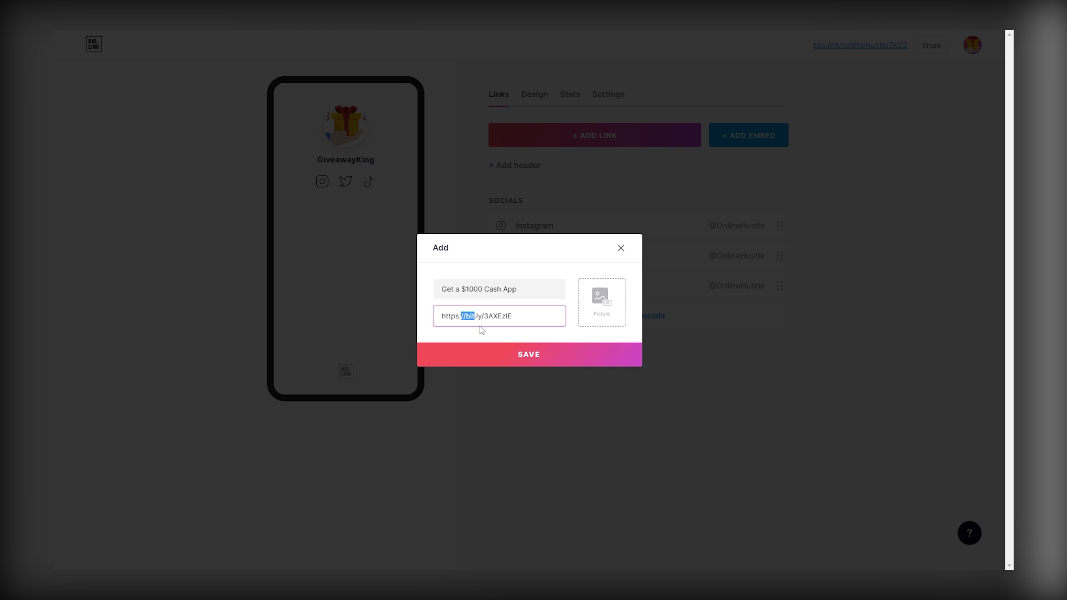
{"action": "left_click", "coordinate": [530, 357]}
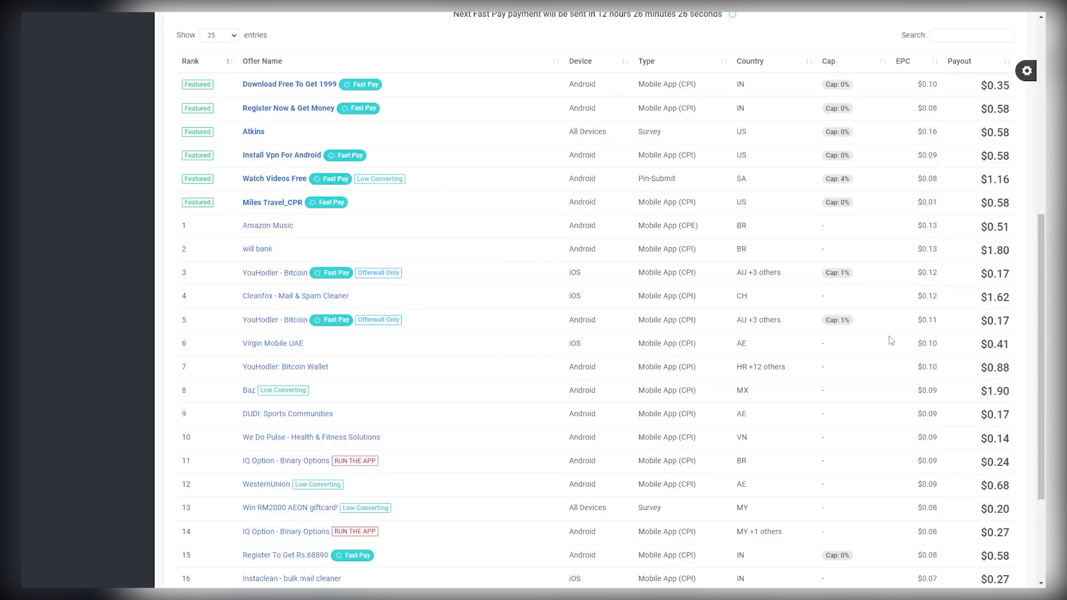
{"action": "scroll", "coordinate": [892, 340], "scroll_direction": "down", "scroll_amount": 1}
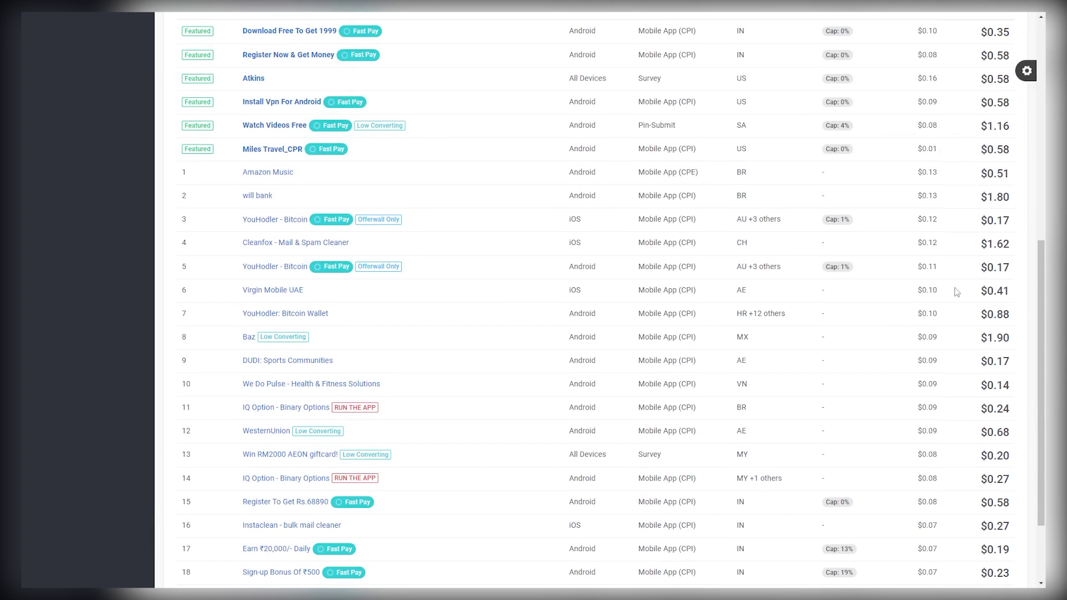
{"action": "scroll", "coordinate": [939, 287], "scroll_direction": "down", "scroll_amount": 1}
{"action": "scroll", "coordinate": [933, 288], "scroll_direction": "down", "scroll_amount": 1}
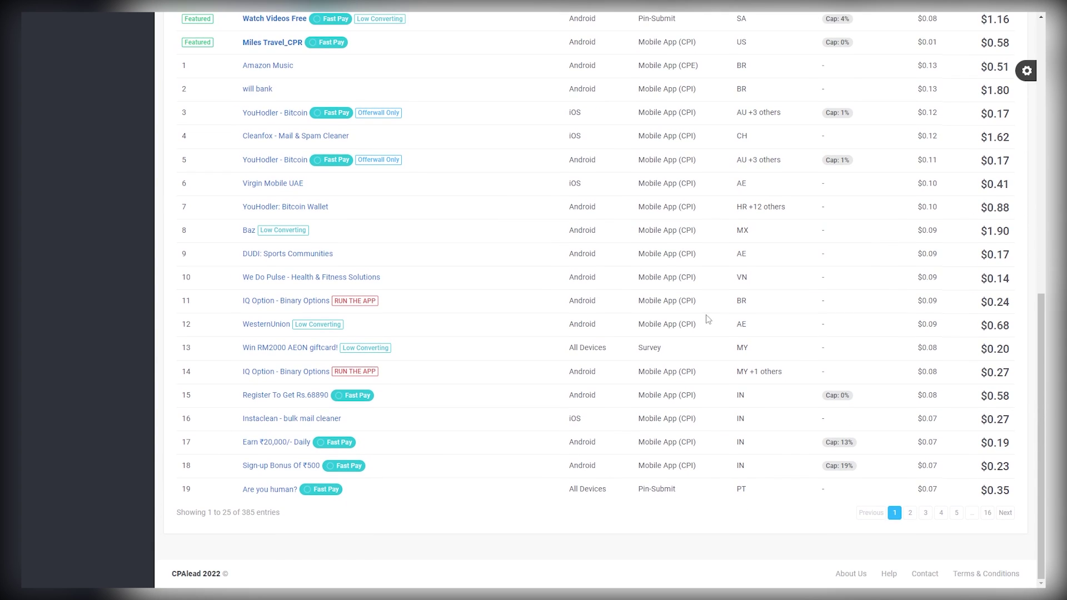
{"action": "scroll", "coordinate": [653, 346], "scroll_direction": "up", "scroll_amount": 3}
{"action": "left_click_drag", "start_coordinate": [1016, 584], "coordinate": [1016, 196]}
{"action": "left_click", "coordinate": [1016, 196]}
{"action": "scroll", "coordinate": [1013, 233], "scroll_direction": "up", "scroll_amount": 1}
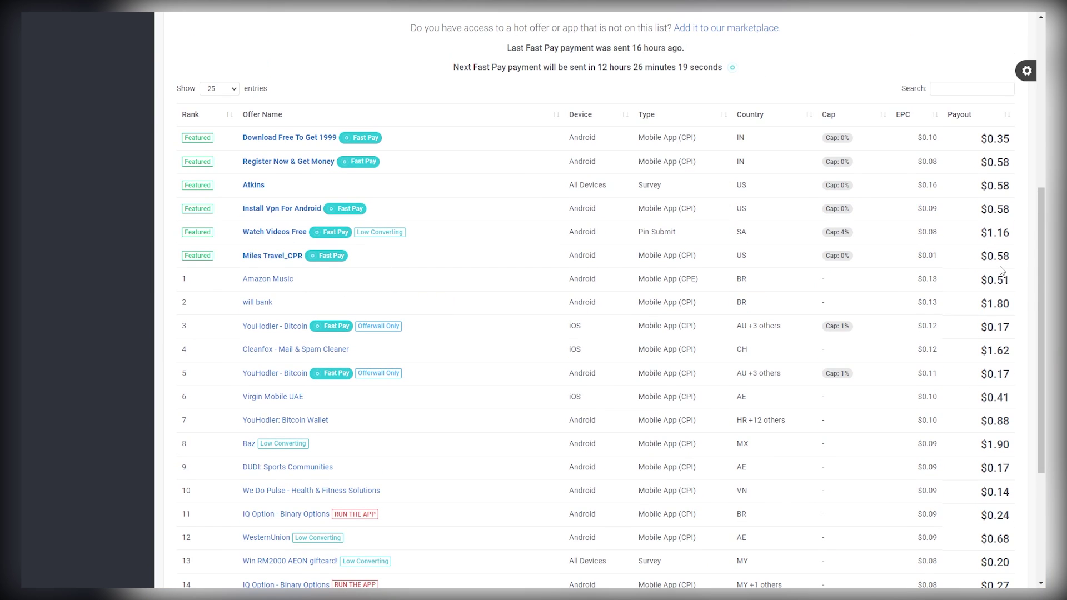
{"action": "scroll", "coordinate": [996, 290], "scroll_direction": "down", "scroll_amount": 2}
{"action": "left_click_drag", "start_coordinate": [1012, 249], "coordinate": [974, 246]}
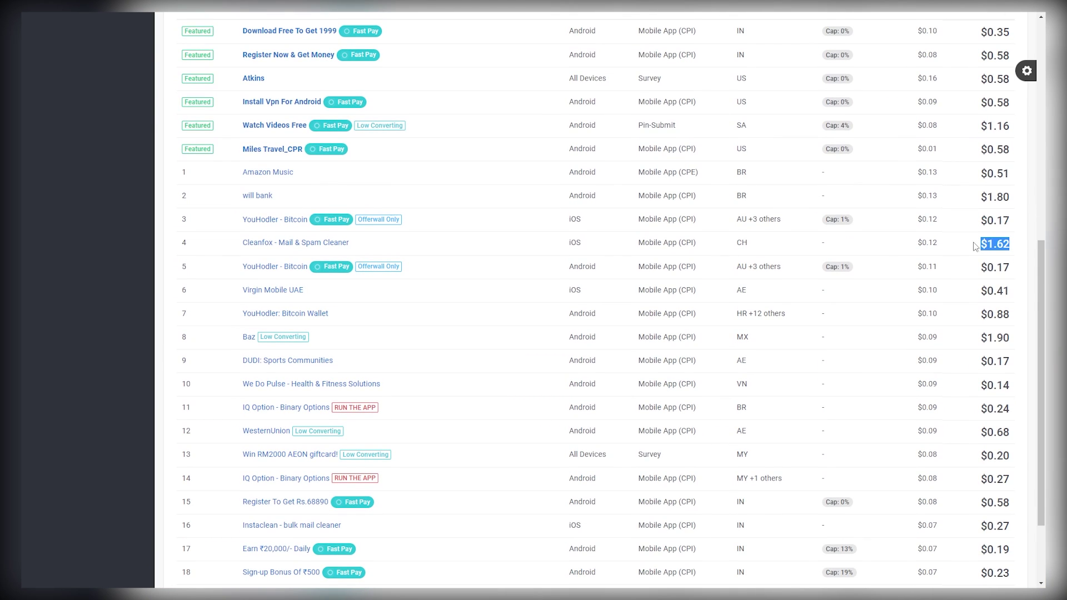
{"action": "scroll", "coordinate": [902, 306], "scroll_direction": "up", "scroll_amount": 1}
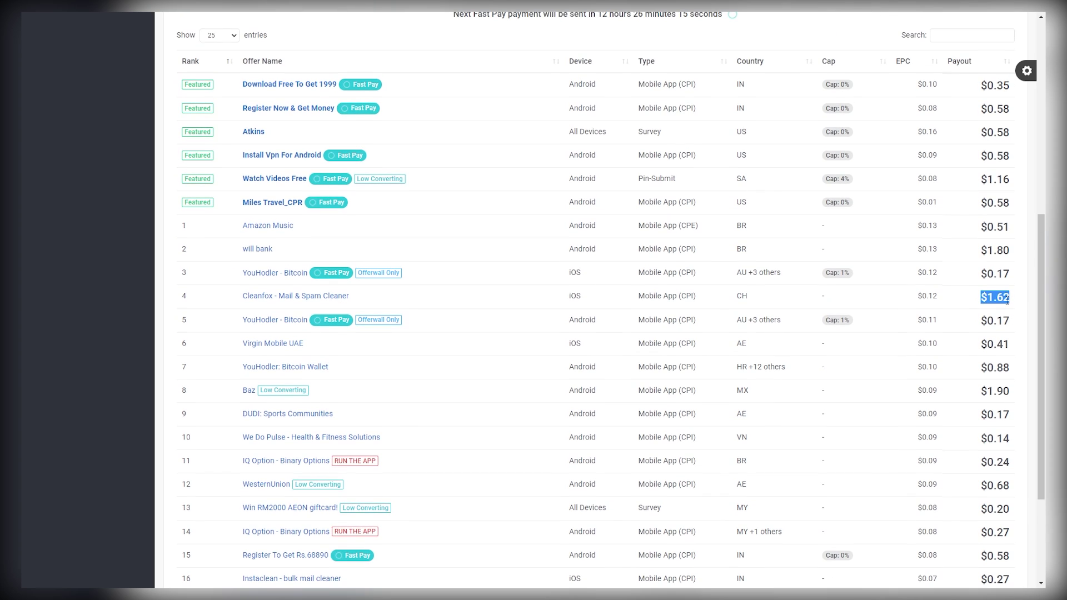
{"action": "left_click_drag", "start_coordinate": [1012, 281], "coordinate": [995, 243]}
{"action": "scroll", "coordinate": [995, 244], "scroll_direction": "up", "scroll_amount": 3}
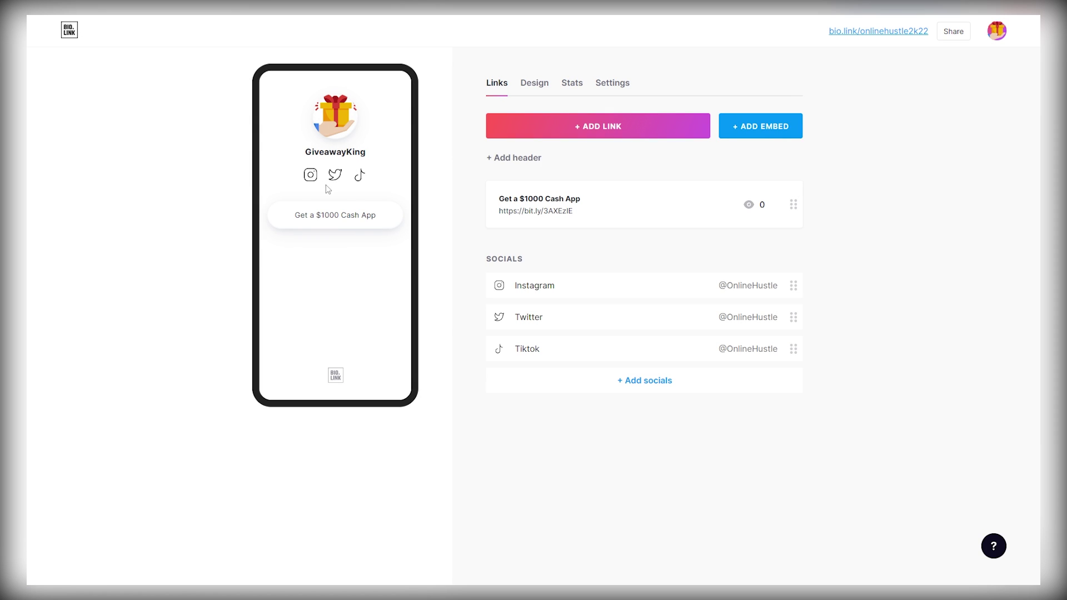
{"action": "left_click_drag", "start_coordinate": [388, 198], "coordinate": [265, 190]}
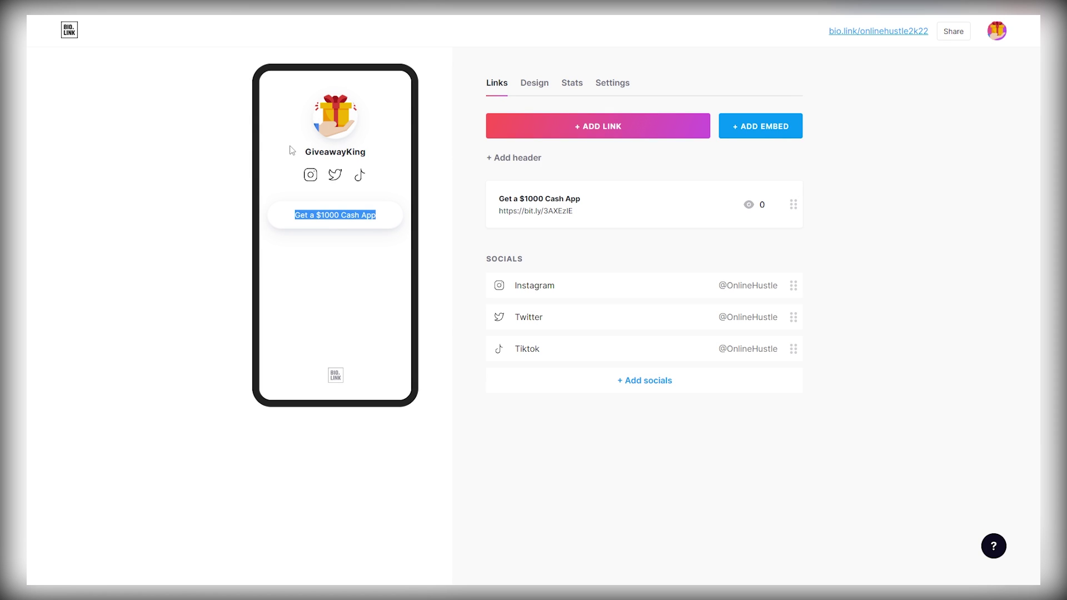
{"action": "left_click", "coordinate": [310, 165]}
{"action": "left_click_drag", "start_coordinate": [310, 153], "coordinate": [366, 153]}
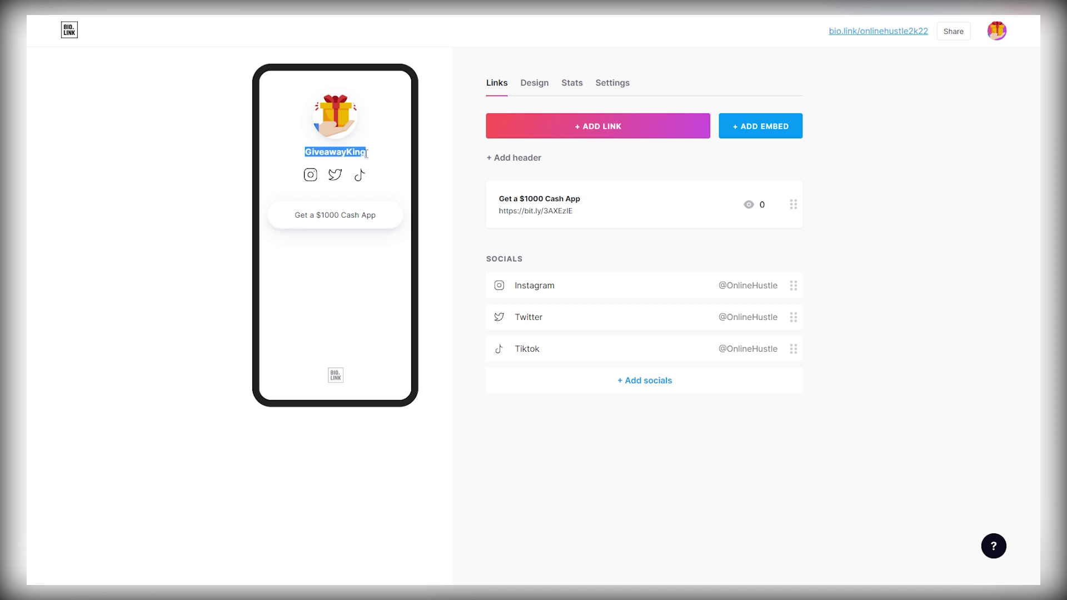
{"action": "left_click", "coordinate": [368, 156]}
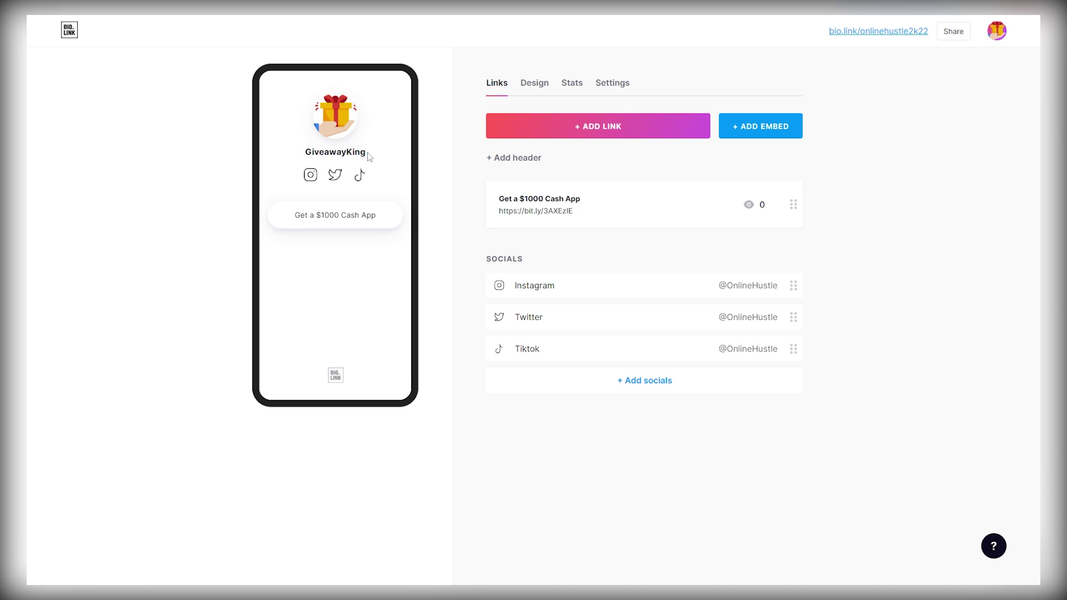
{"action": "left_click_drag", "start_coordinate": [269, 217], "coordinate": [385, 218]}
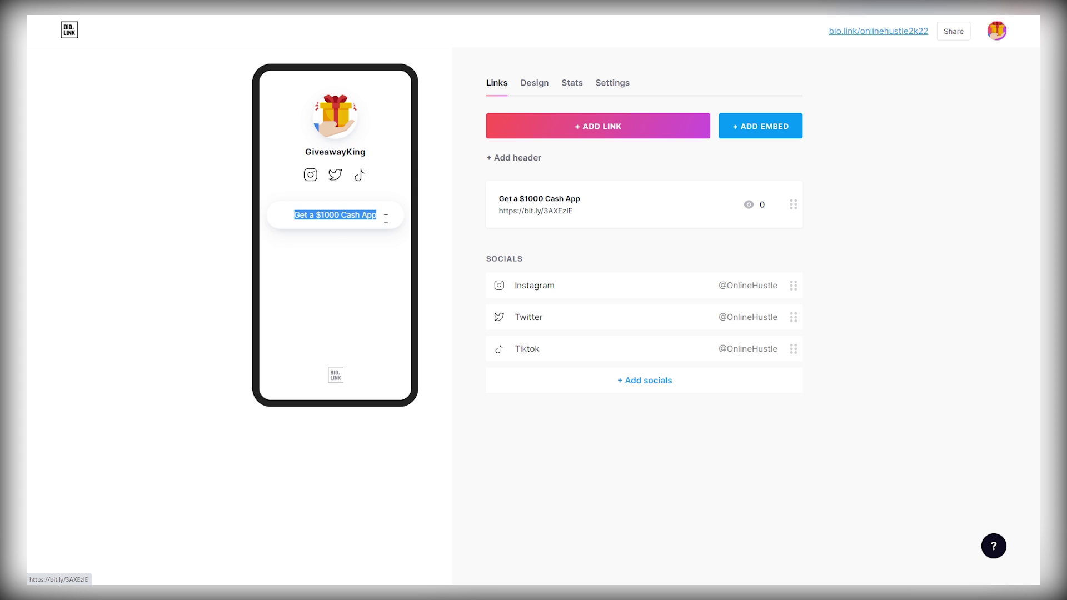
{"action": "left_click", "coordinate": [346, 252]}
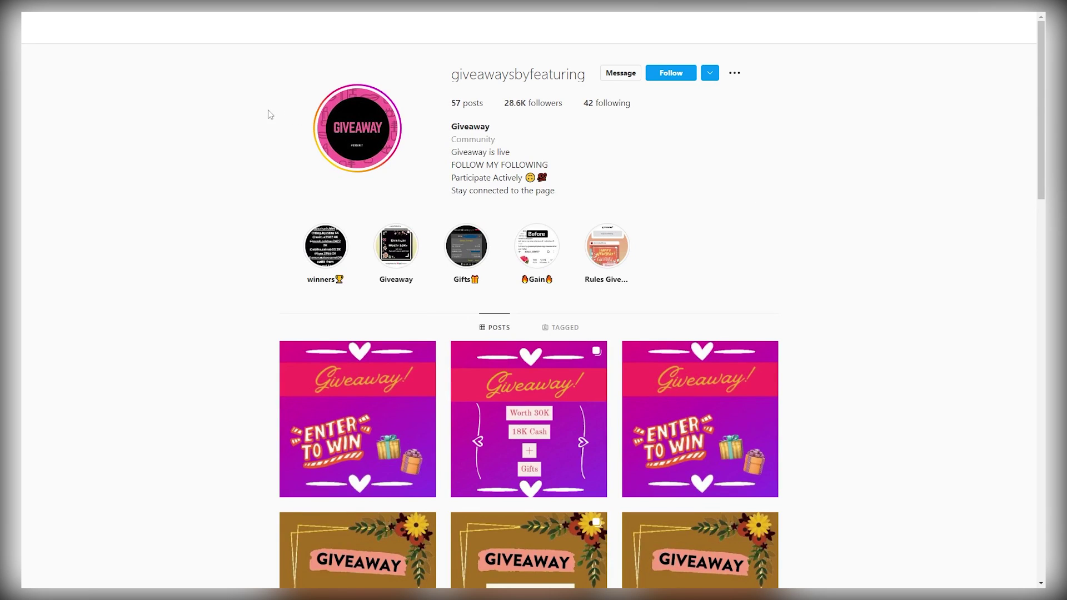
Step: Highlight the giveawaysbyfeaturing profile's username, stats and bio instructions
{"action": "middle_click", "coordinate": [263, 110]}
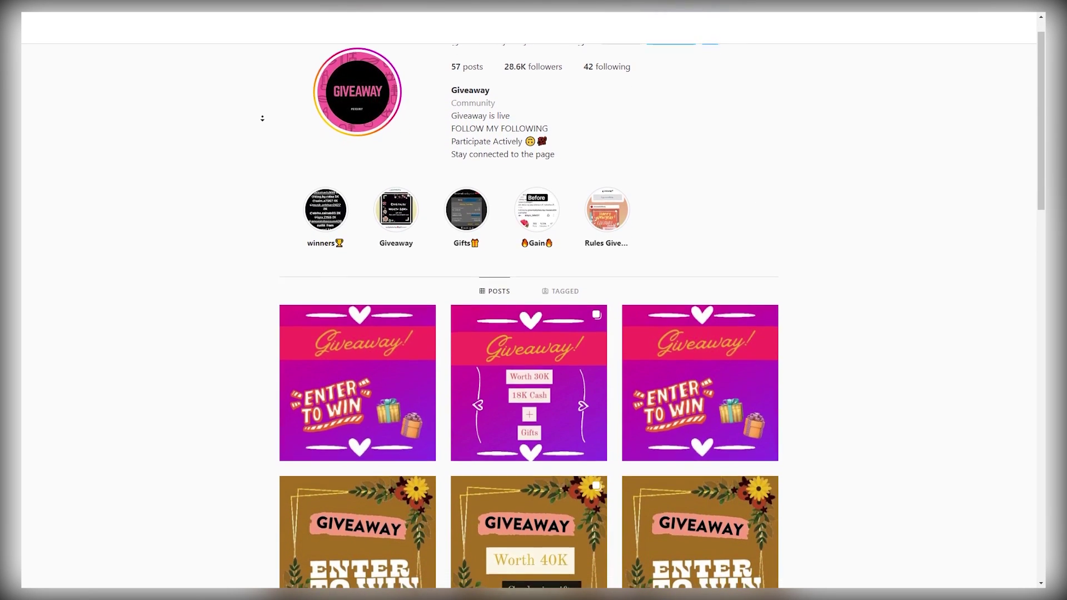
{"action": "scroll", "coordinate": [419, 142], "scroll_direction": "up", "scroll_amount": 2}
{"action": "left_click_drag", "start_coordinate": [451, 78], "coordinate": [589, 79]}
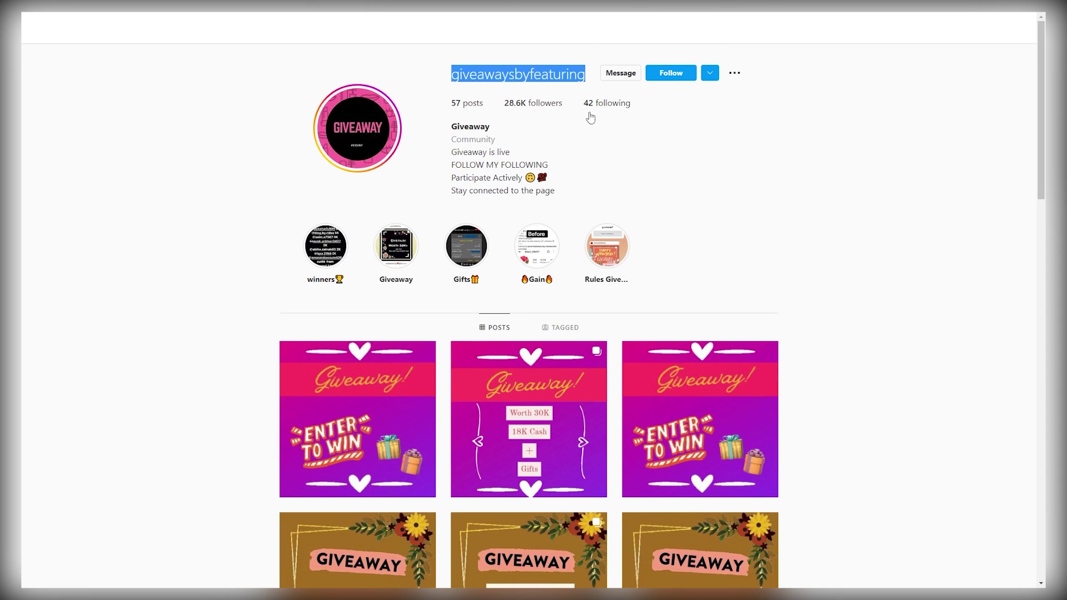
{"action": "left_click_drag", "start_coordinate": [590, 178], "coordinate": [441, 146]}
{"action": "left_click_drag", "start_coordinate": [583, 197], "coordinate": [454, 165]}
{"action": "scroll", "coordinate": [772, 179], "scroll_direction": "down", "scroll_amount": 2}
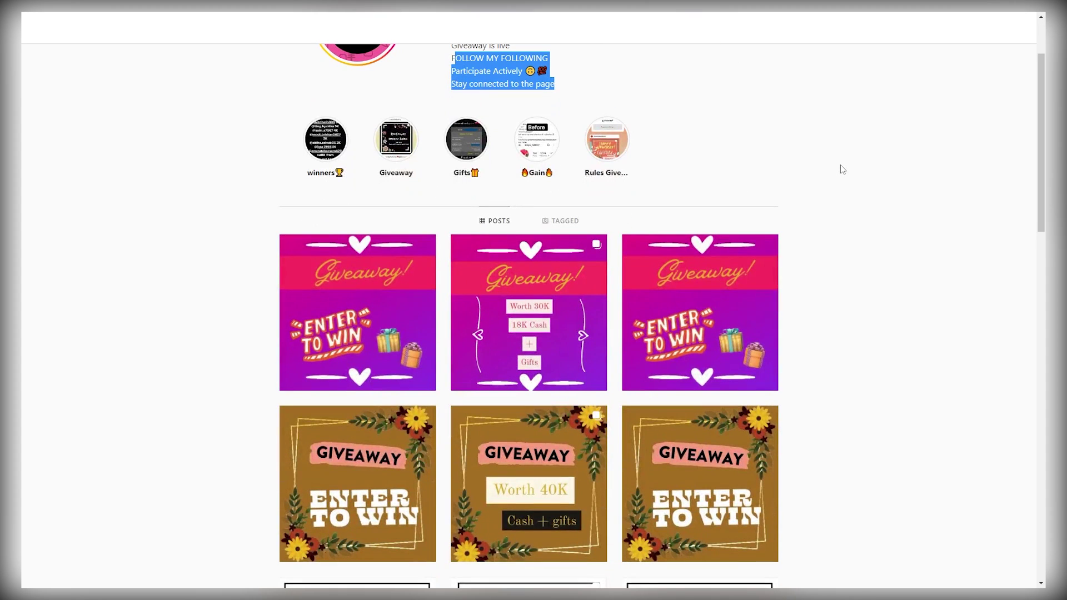
{"action": "scroll", "coordinate": [847, 174], "scroll_direction": "down", "scroll_amount": 2}
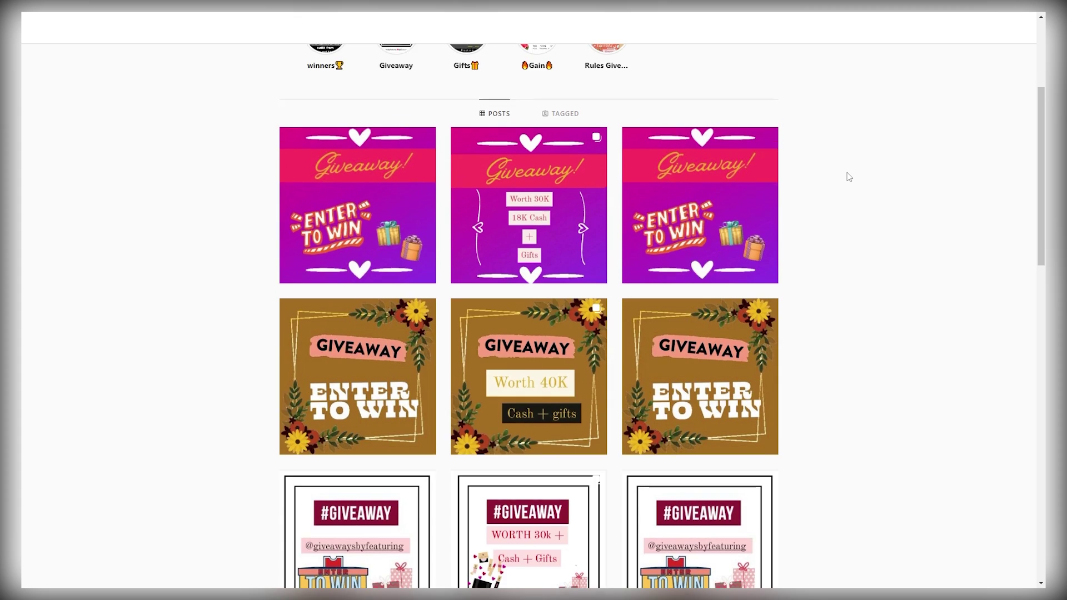
{"action": "scroll", "coordinate": [848, 177], "scroll_direction": "down", "scroll_amount": 1}
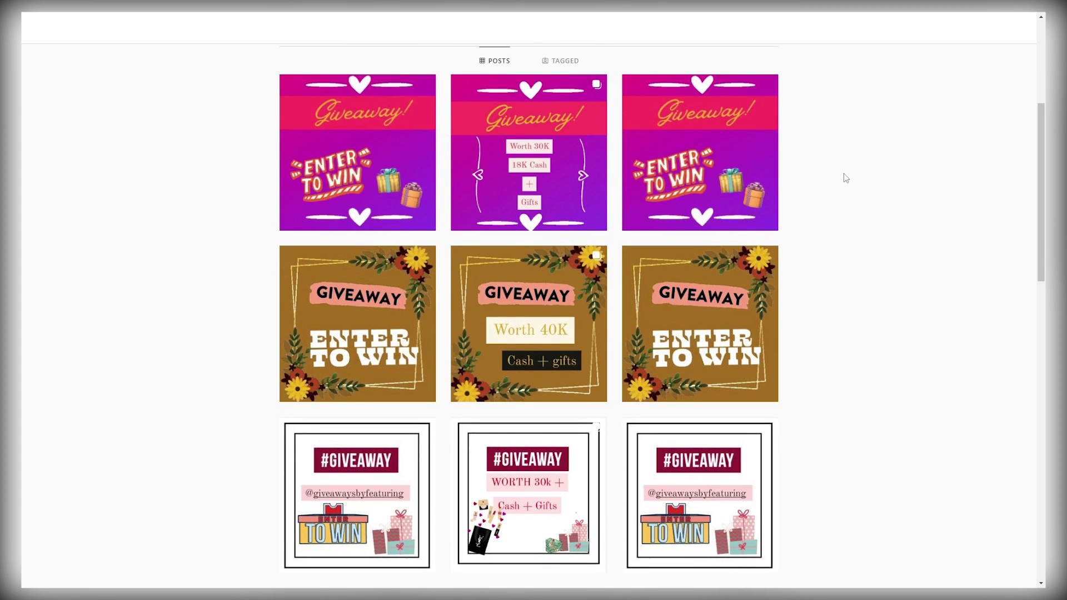
{"action": "scroll", "coordinate": [844, 173], "scroll_direction": "up", "scroll_amount": 5}
{"action": "left_click", "coordinate": [641, 187]}
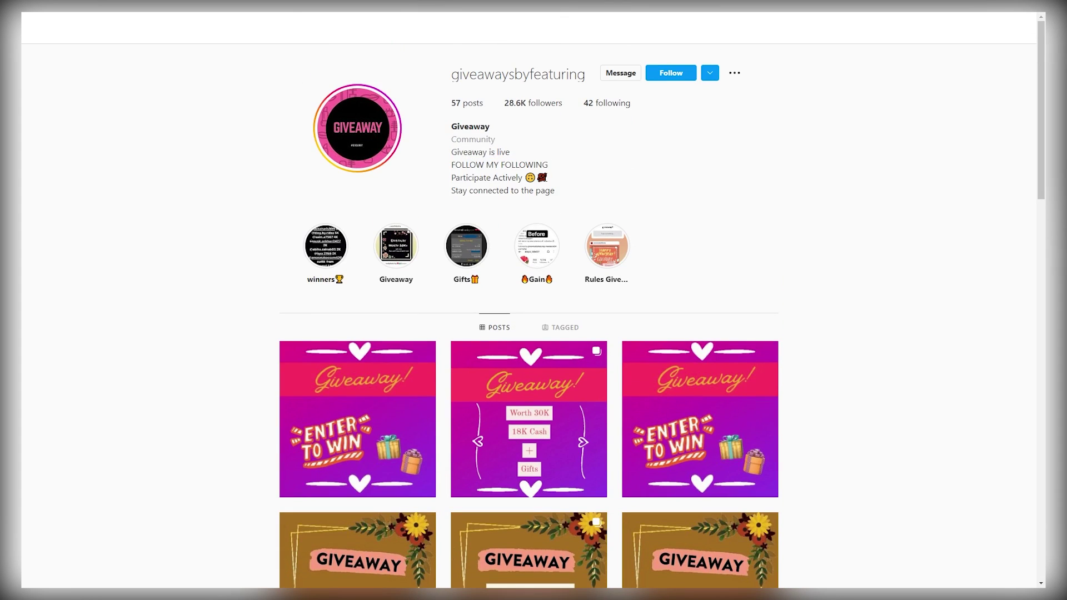
{"action": "left_click_drag", "start_coordinate": [450, 180], "coordinate": [561, 164]}
{"action": "left_click", "coordinate": [562, 164]}
Step: Preview the first Enter to Win post, then select the giveawaysbyfeaturing username again
{"action": "scroll", "coordinate": [486, 188], "scroll_direction": "down", "scroll_amount": 2}
{"action": "left_click", "coordinate": [381, 241]}
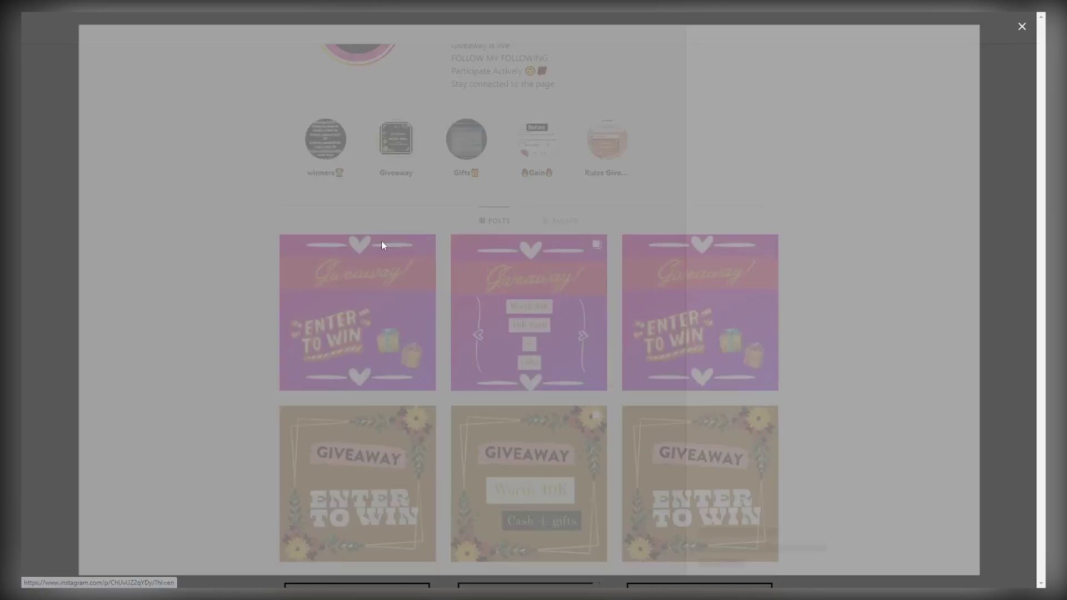
{"action": "scroll", "coordinate": [894, 183], "scroll_direction": "down", "scroll_amount": 1}
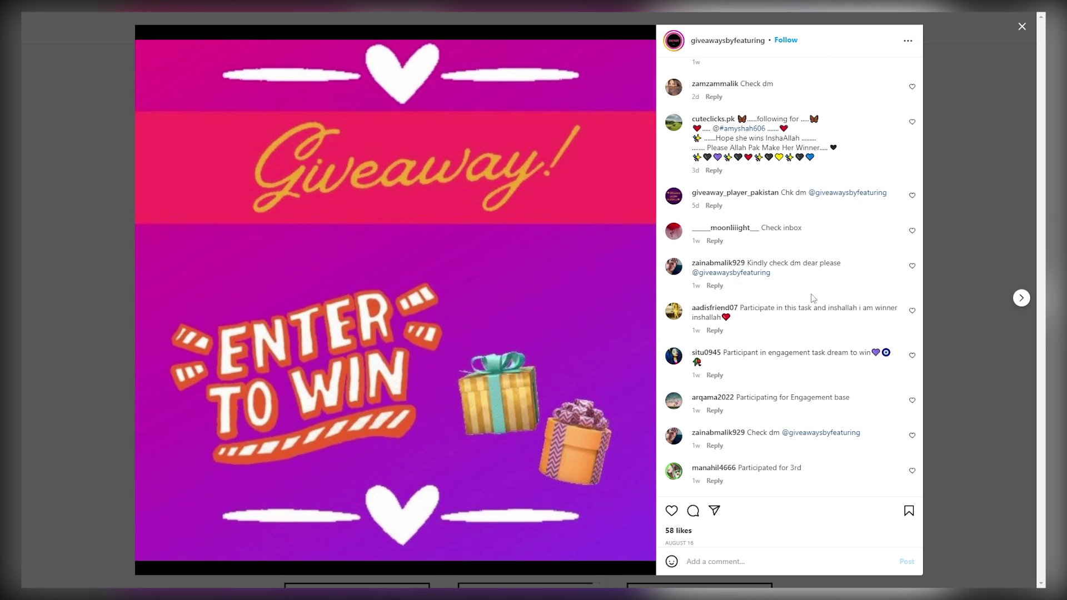
{"action": "left_click", "coordinate": [976, 196]}
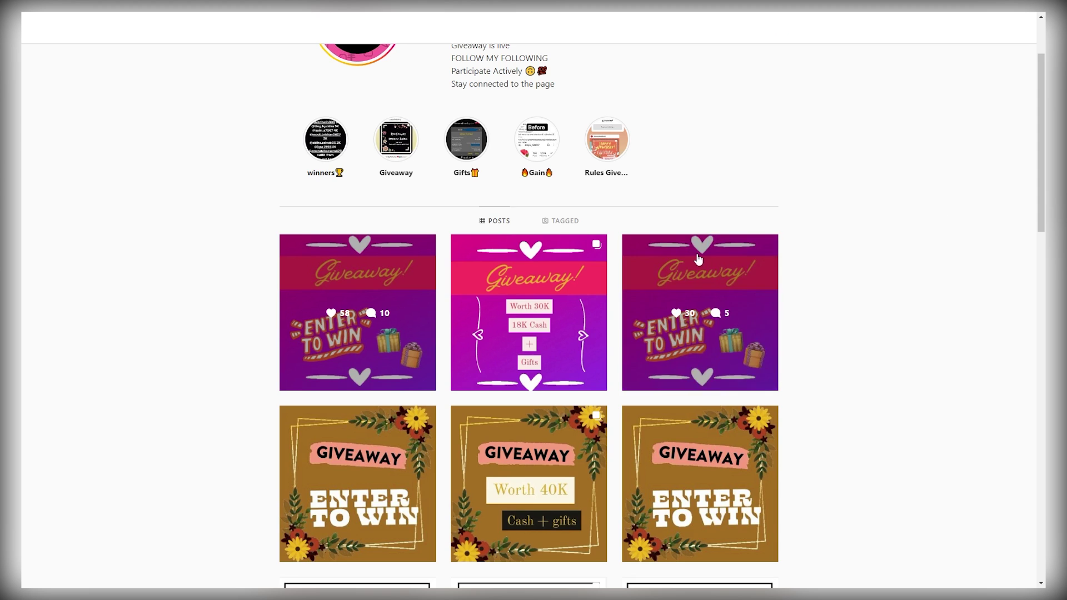
{"action": "scroll", "coordinate": [691, 256], "scroll_direction": "down", "scroll_amount": 2}
{"action": "scroll", "coordinate": [690, 256], "scroll_direction": "up", "scroll_amount": 4}
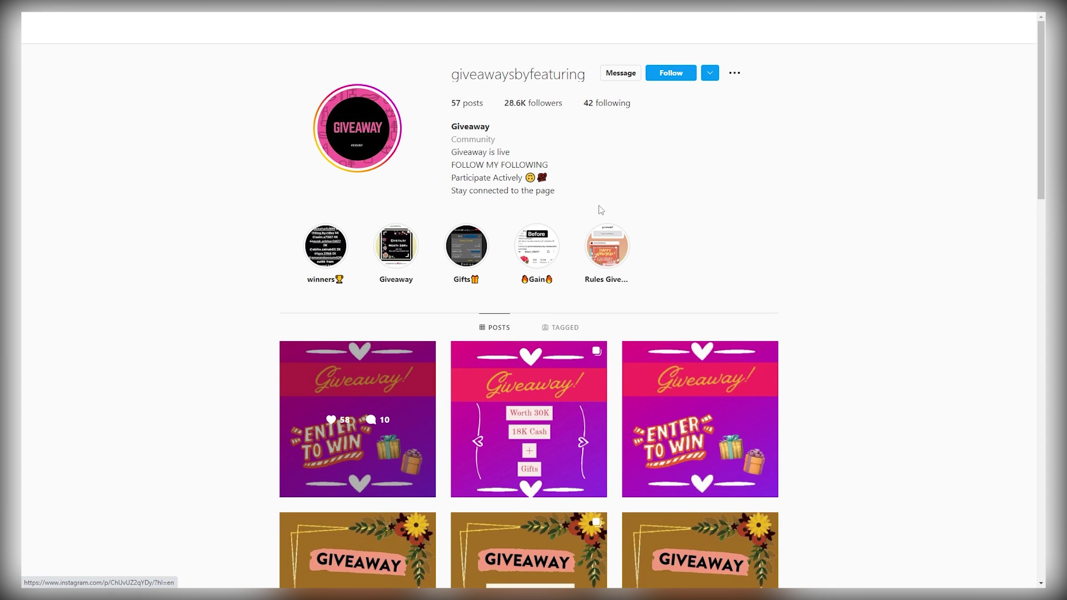
{"action": "scroll", "coordinate": [527, 203], "scroll_direction": "down", "scroll_amount": 2}
{"action": "scroll", "coordinate": [489, 194], "scroll_direction": "up", "scroll_amount": 2}
{"action": "left_click_drag", "start_coordinate": [450, 78], "coordinate": [591, 78]}
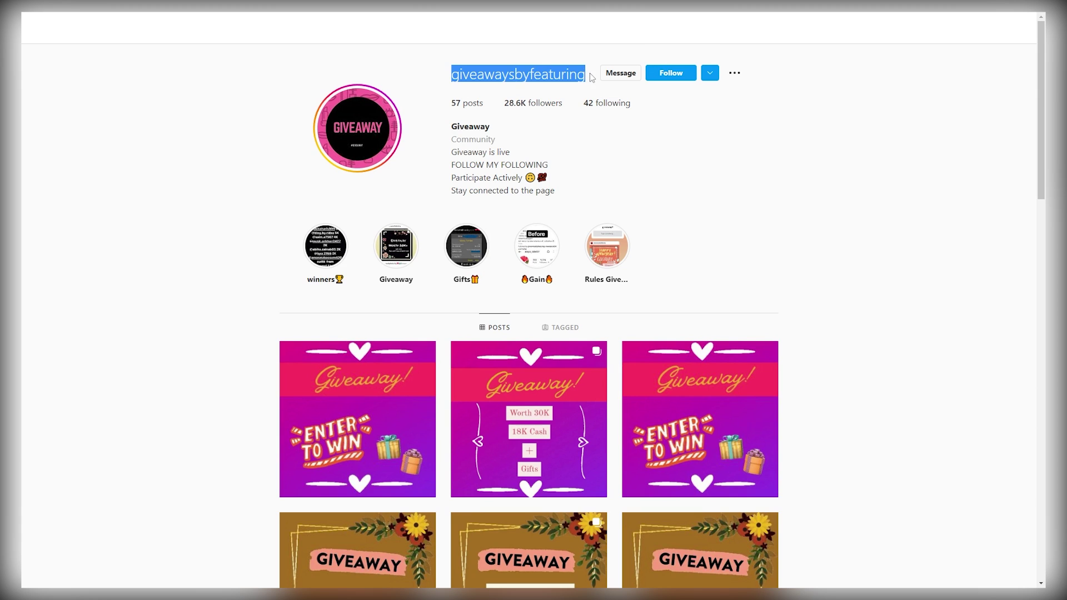
{"action": "left_click", "coordinate": [530, 103]}
Step: Scroll through the giveaway account's followers list
{"action": "scroll", "coordinate": [512, 315], "scroll_direction": "down", "scroll_amount": 10}
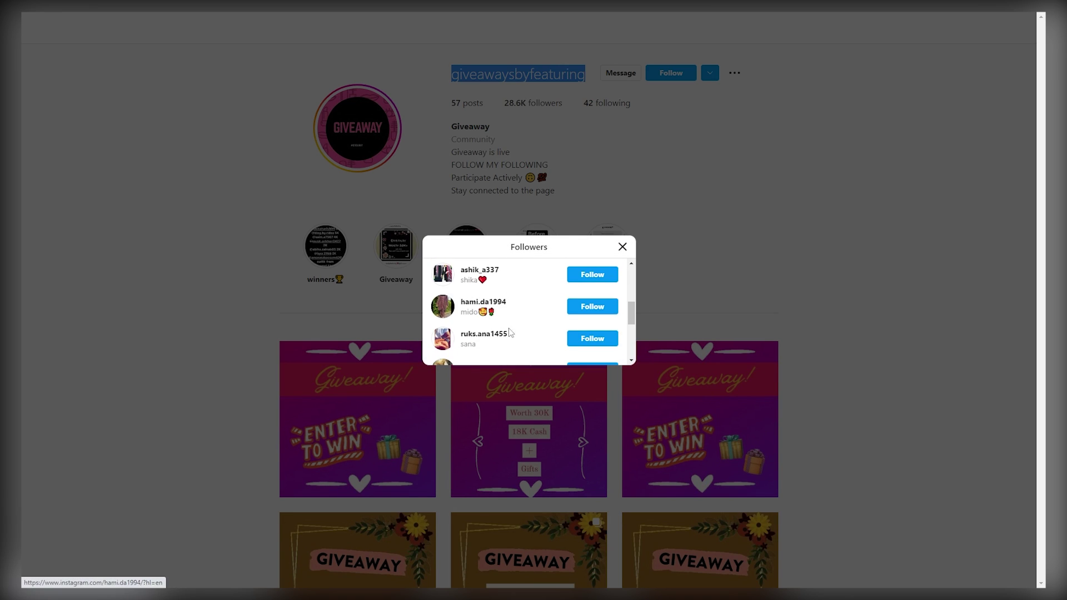
{"action": "scroll", "coordinate": [515, 305], "scroll_direction": "down", "scroll_amount": 5}
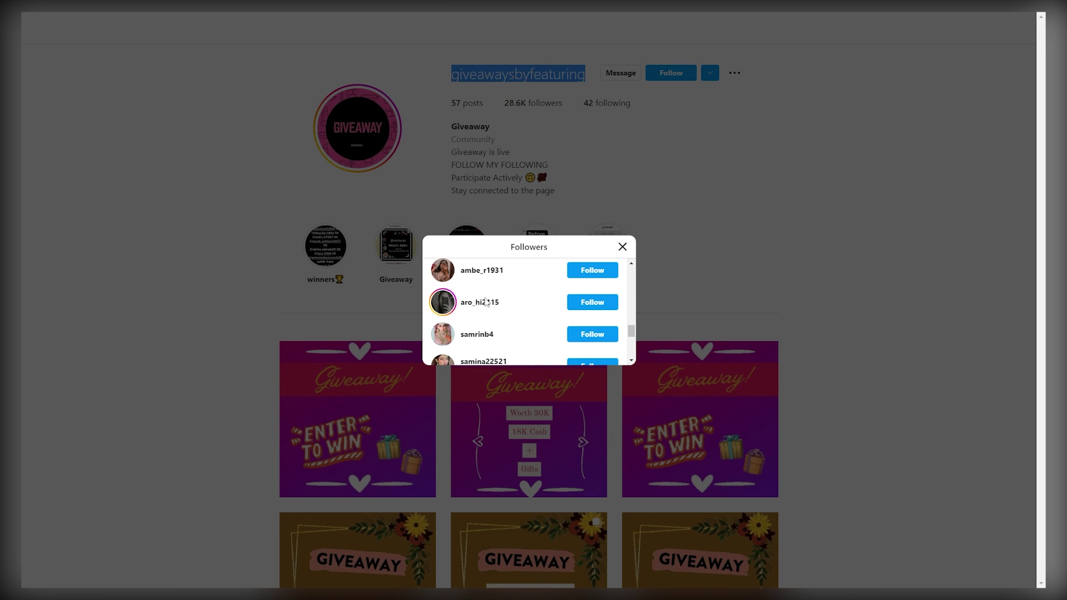
{"action": "left_click", "coordinate": [615, 251]}
{"action": "scroll", "coordinate": [507, 310], "scroll_direction": "down", "scroll_amount": 4}
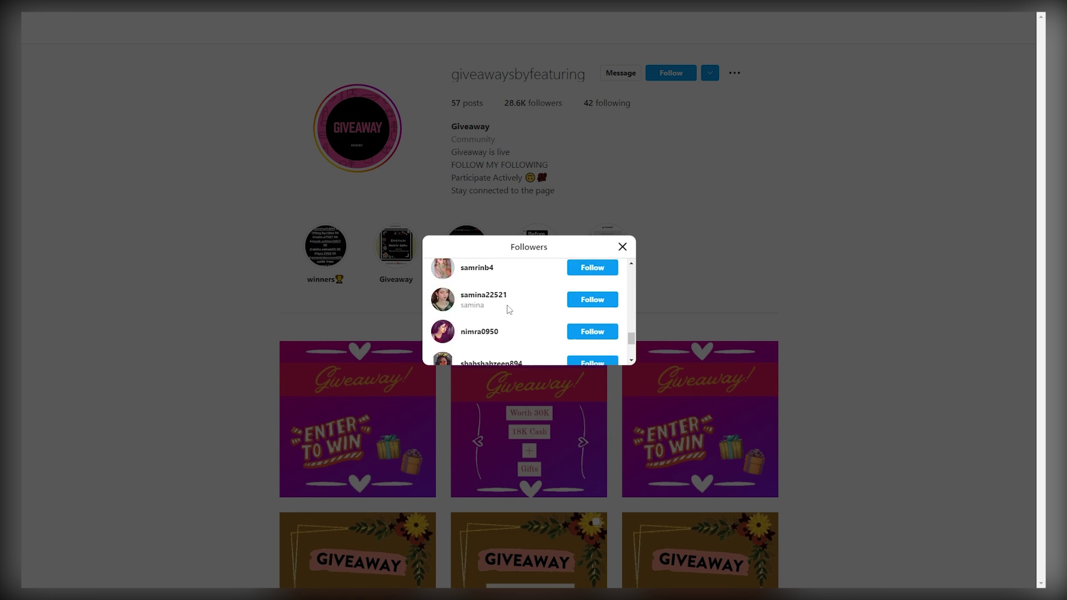
{"action": "left_click", "coordinate": [622, 247]}
Step: View who liked the 30K Giveaway post and the brown GIVEAWAY post
{"action": "scroll", "coordinate": [617, 295], "scroll_direction": "down", "scroll_amount": 3}
{"action": "left_click", "coordinate": [585, 301]}
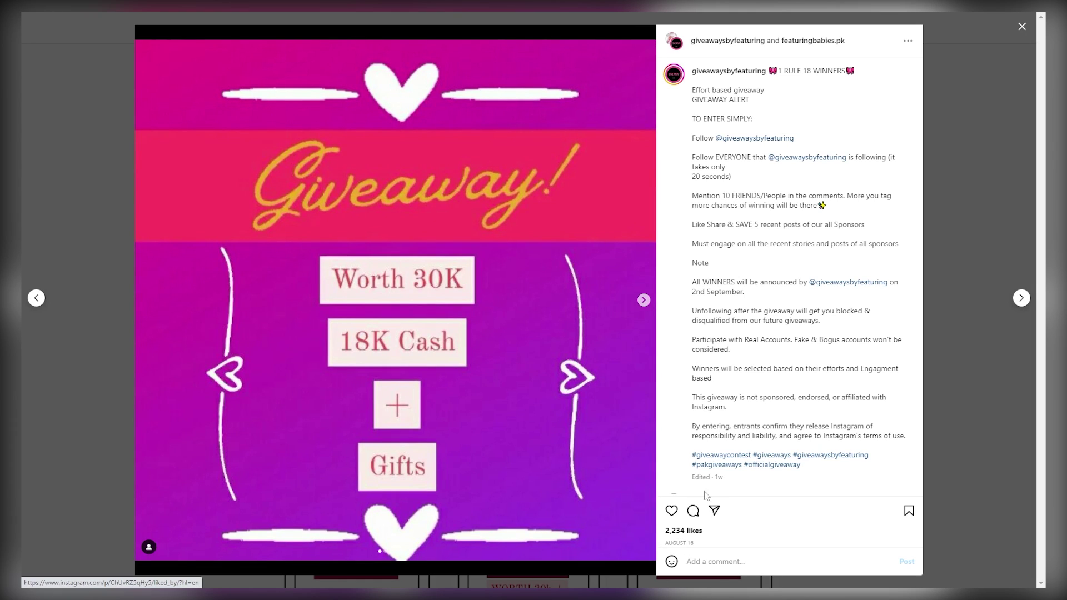
{"action": "left_click", "coordinate": [680, 530]}
{"action": "scroll", "coordinate": [545, 333], "scroll_direction": "down", "scroll_amount": 2}
{"action": "scroll", "coordinate": [545, 333], "scroll_direction": "down", "scroll_amount": 5}
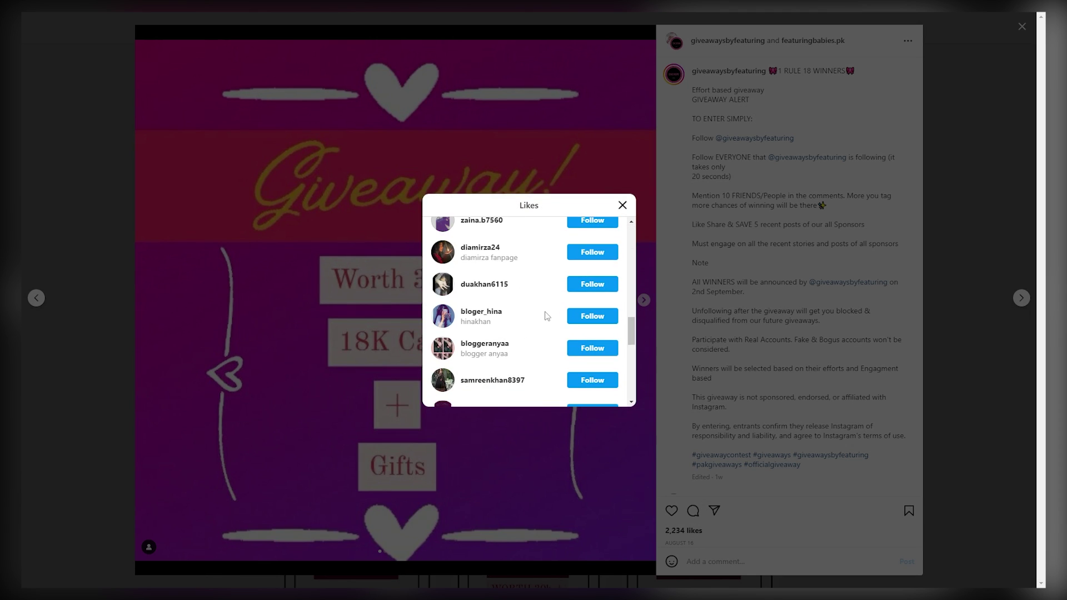
{"action": "left_click", "coordinate": [736, 276]}
{"action": "left_click", "coordinate": [981, 268]}
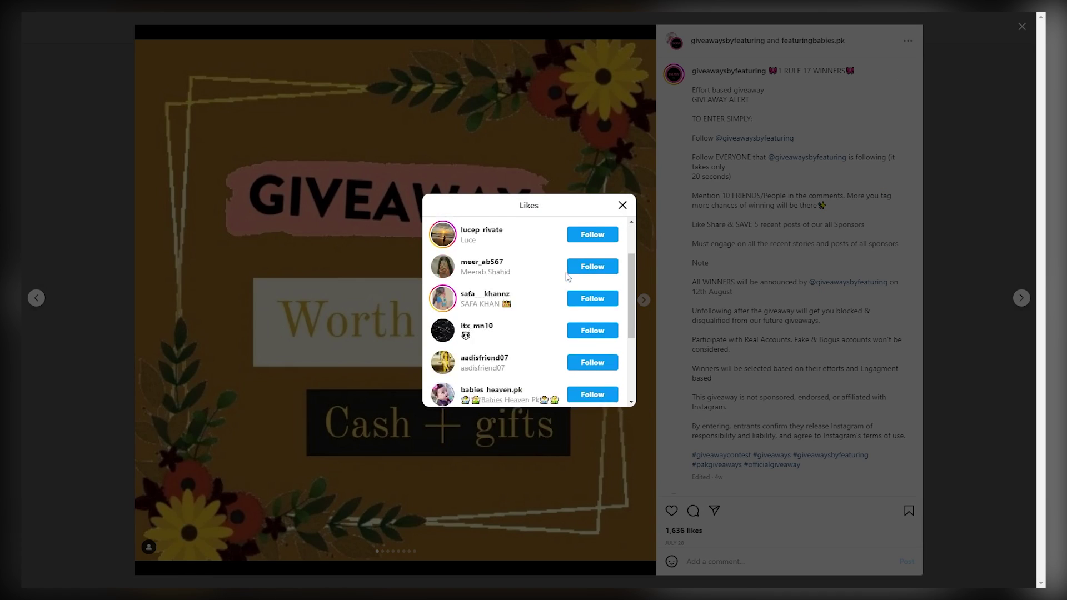
{"action": "left_click", "coordinate": [990, 220]}
{"action": "left_click", "coordinate": [965, 209]}
Step: Open the orange EID GIVEAWAY post and scroll through its comments
{"action": "scroll", "coordinate": [827, 262], "scroll_direction": "down", "scroll_amount": 10}
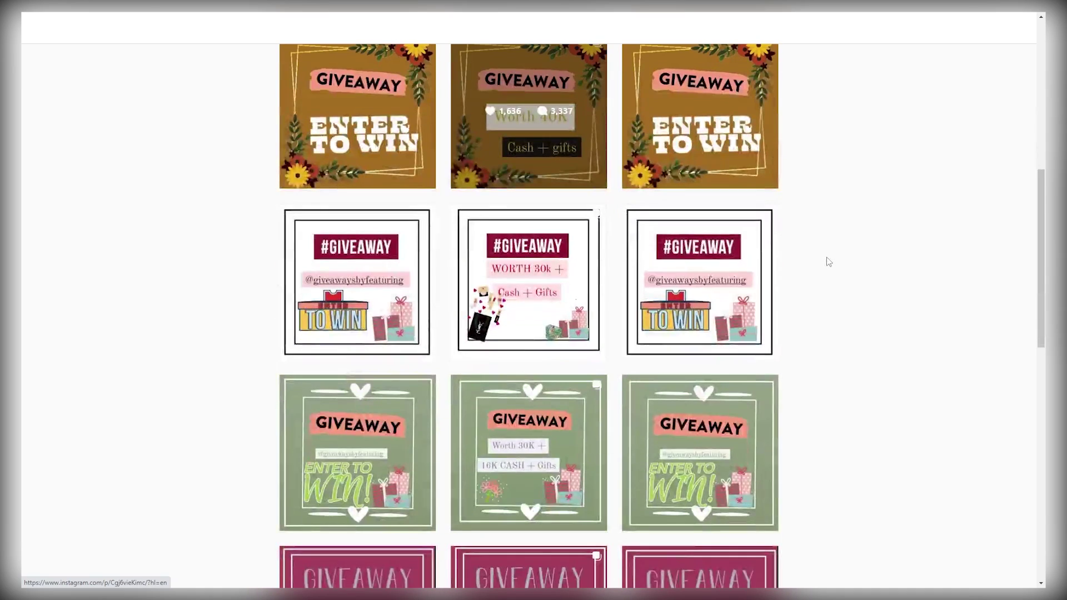
{"action": "scroll", "coordinate": [824, 270], "scroll_direction": "down", "scroll_amount": 2}
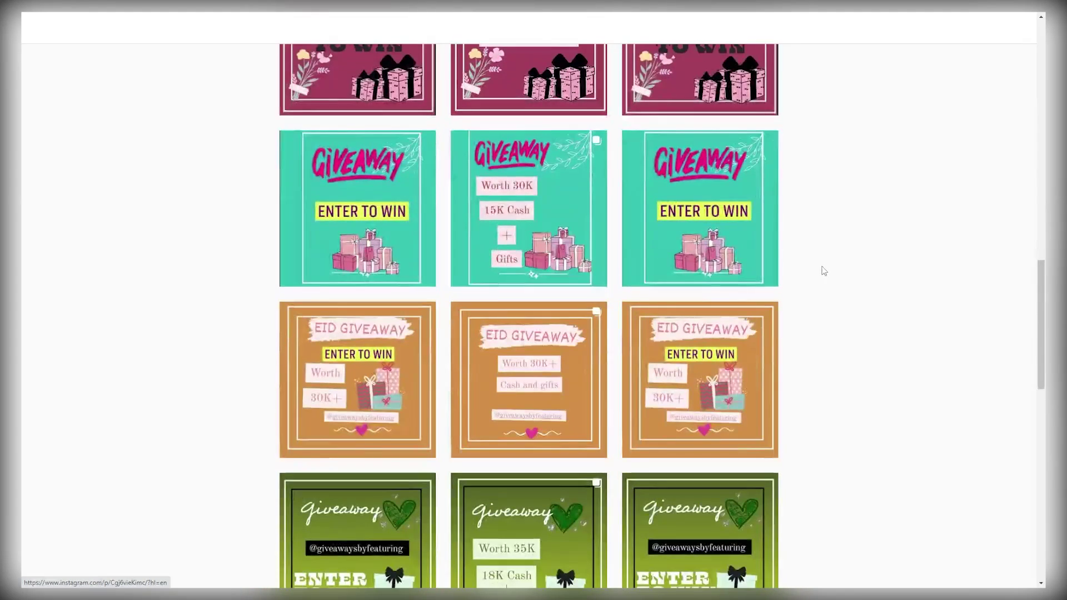
{"action": "scroll", "coordinate": [738, 272], "scroll_direction": "down", "scroll_amount": 2}
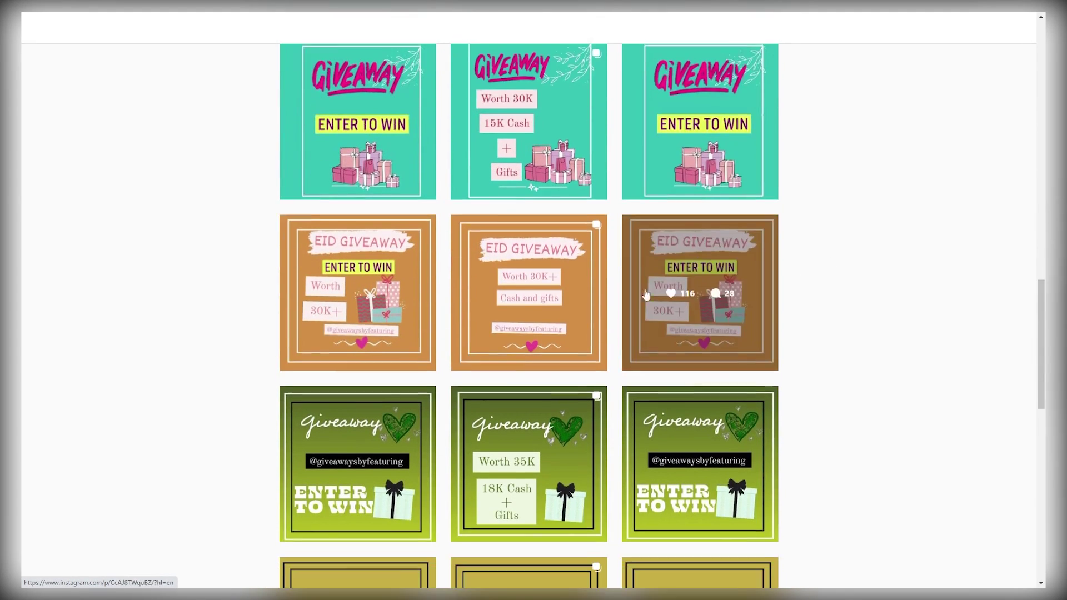
{"action": "left_click", "coordinate": [578, 300]}
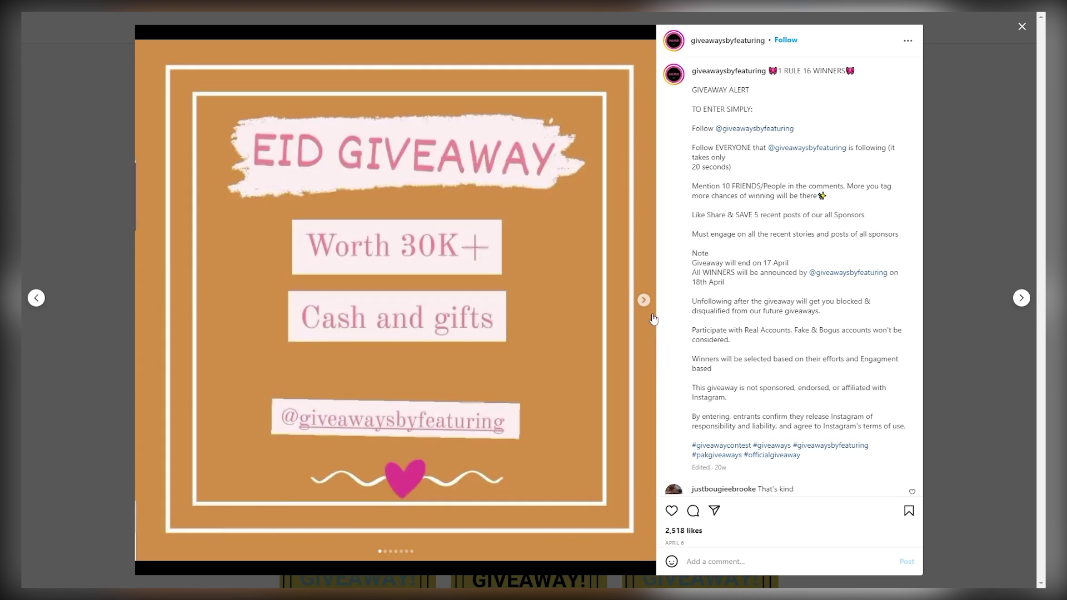
{"action": "scroll", "coordinate": [721, 362], "scroll_direction": "down", "scroll_amount": 5}
{"action": "scroll", "coordinate": [721, 364], "scroll_direction": "down", "scroll_amount": 3}
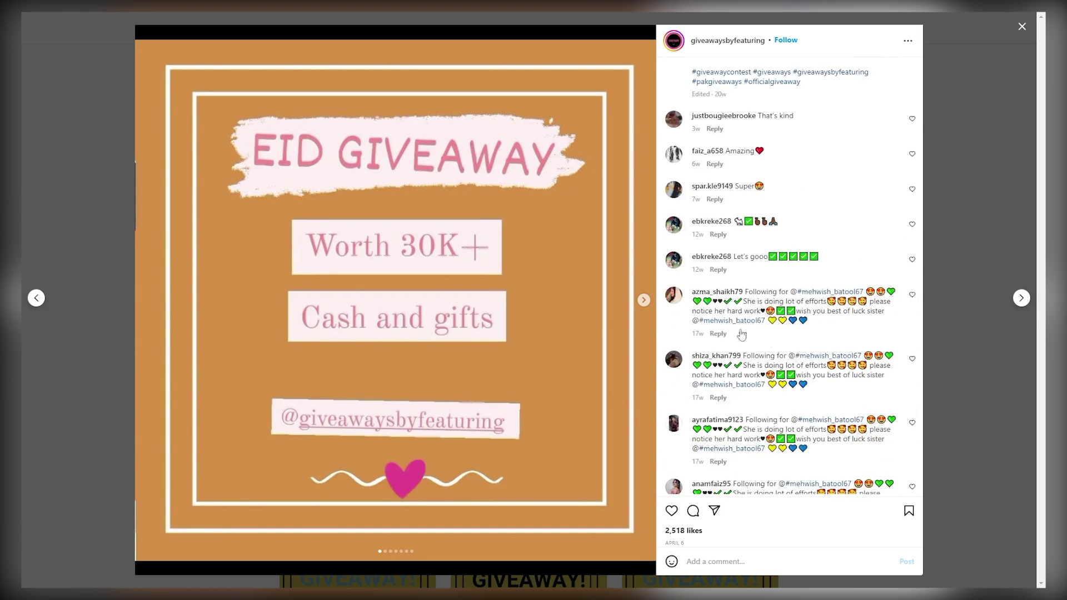
{"action": "scroll", "coordinate": [706, 364], "scroll_direction": "down", "scroll_amount": 3}
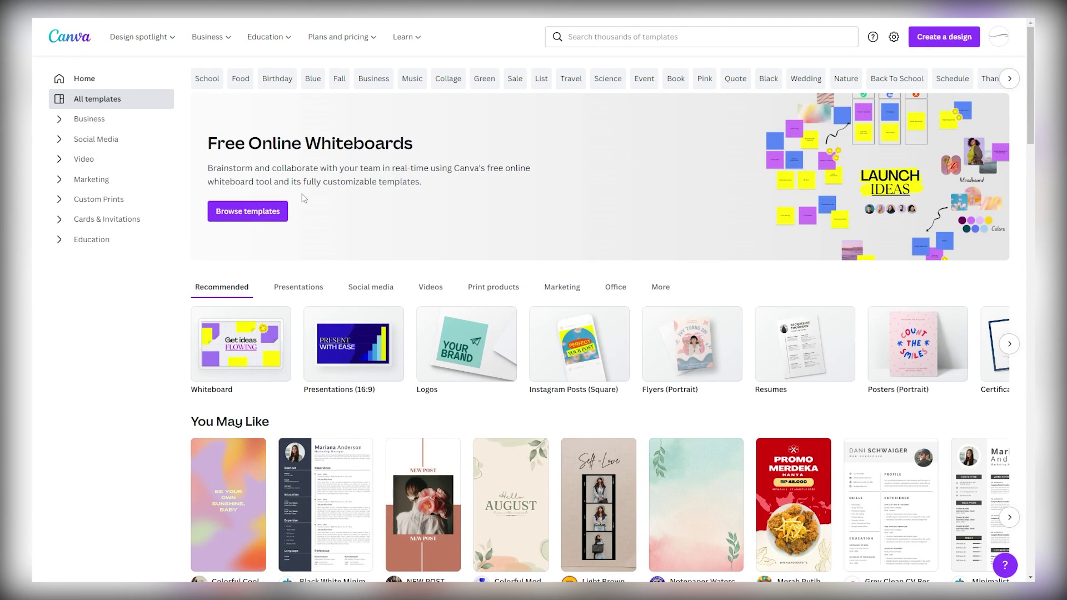
Step: Scroll down through Canva's recommended template rows and back to the top
{"action": "scroll", "coordinate": [428, 213], "scroll_direction": "down", "scroll_amount": 3}
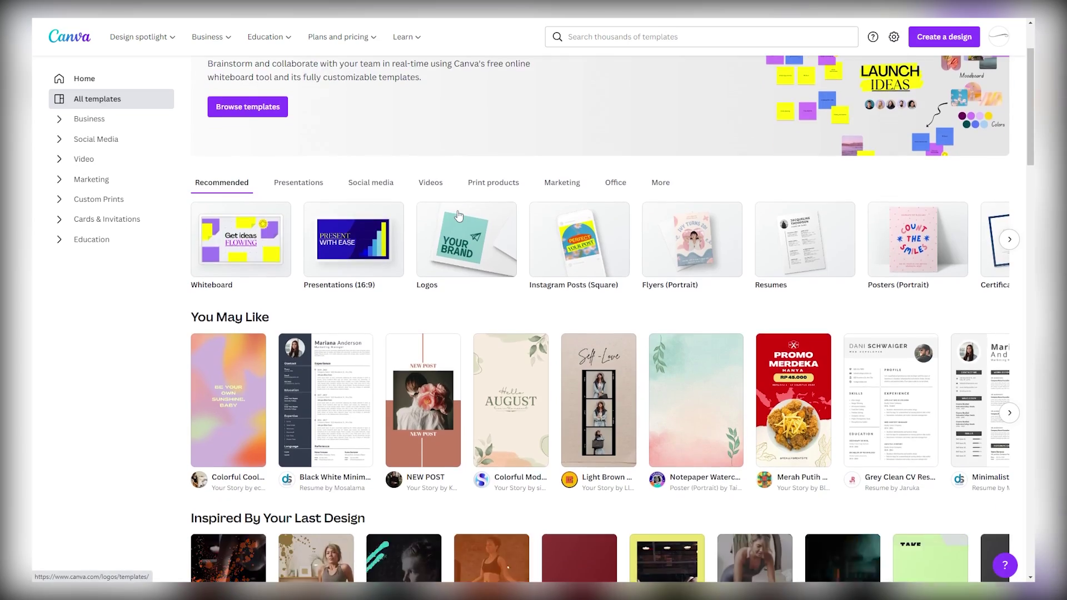
{"action": "scroll", "coordinate": [458, 224], "scroll_direction": "down", "scroll_amount": 2}
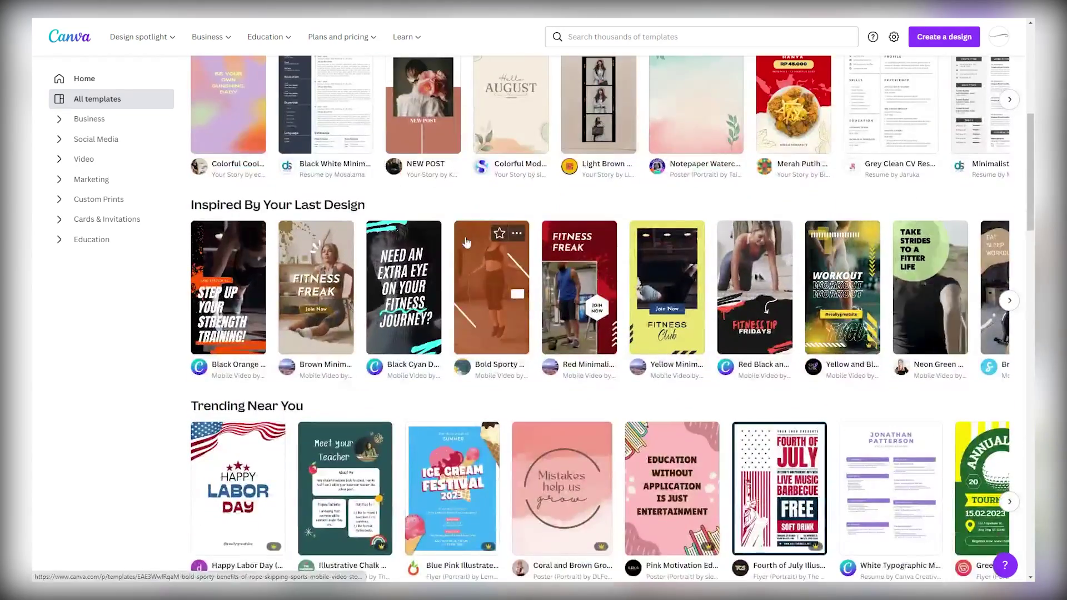
{"action": "scroll", "coordinate": [445, 233], "scroll_direction": "down", "scroll_amount": 1}
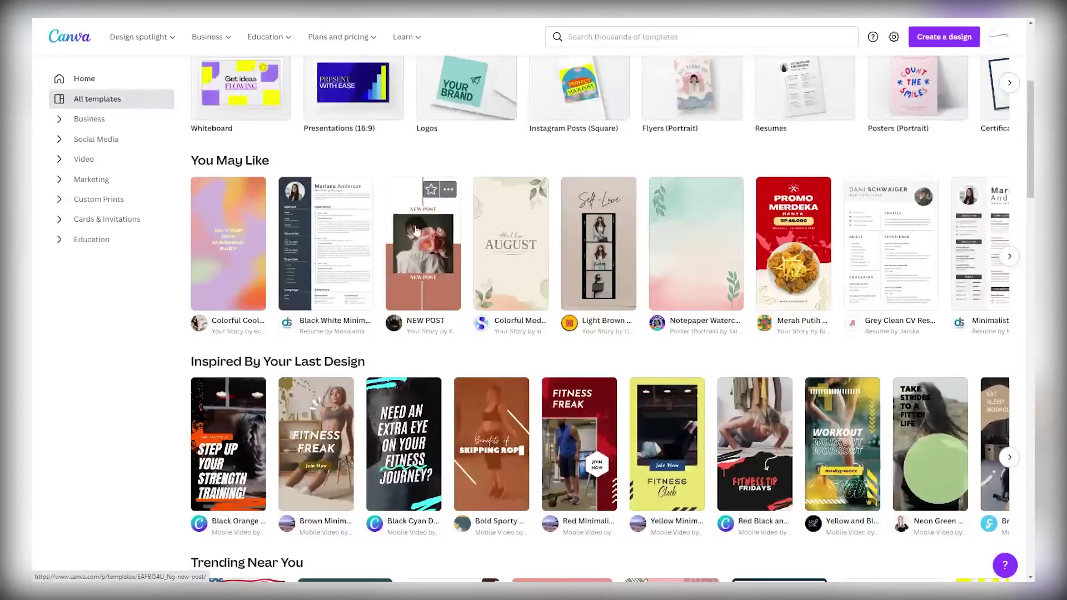
{"action": "scroll", "coordinate": [416, 231], "scroll_direction": "up", "scroll_amount": 5}
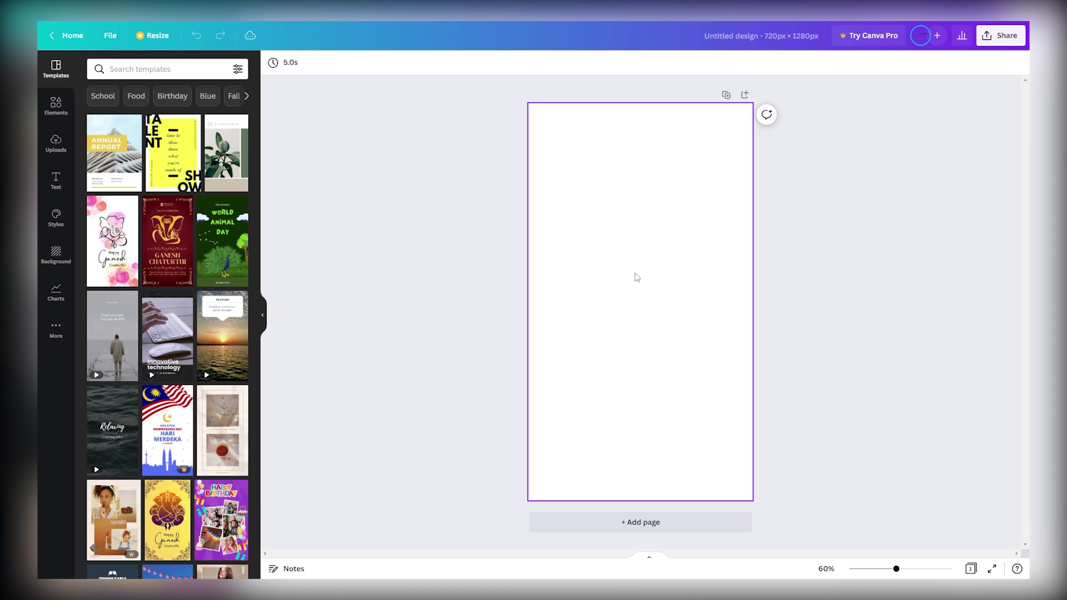
Step: Apply the yellow Ganesh Chaturthi template, then delete its yellow background image
{"action": "scroll", "coordinate": [183, 233], "scroll_direction": "down", "scroll_amount": 3}
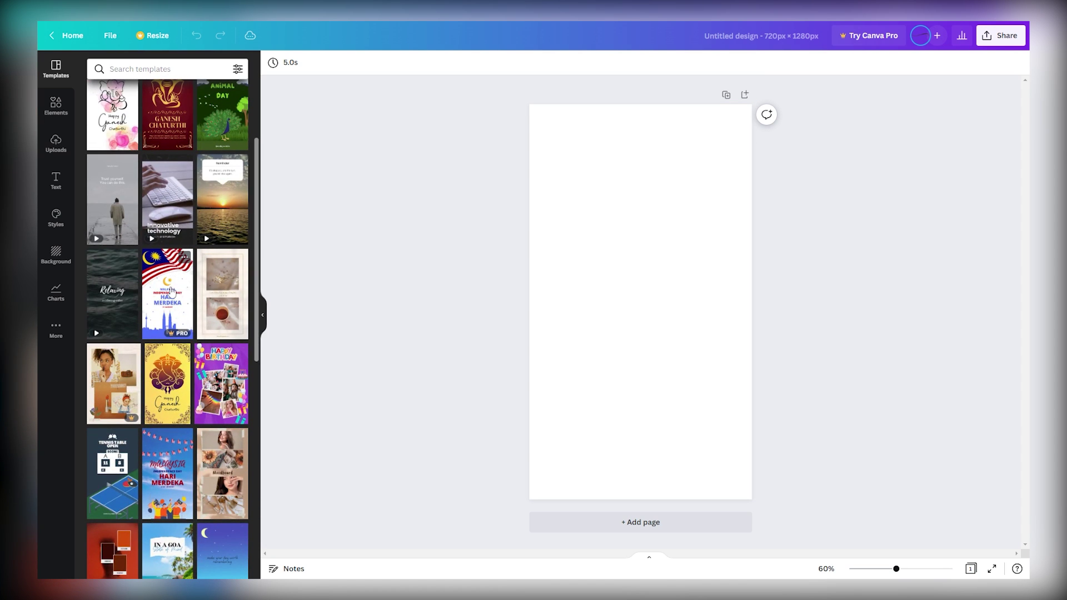
{"action": "left_click", "coordinate": [178, 351]}
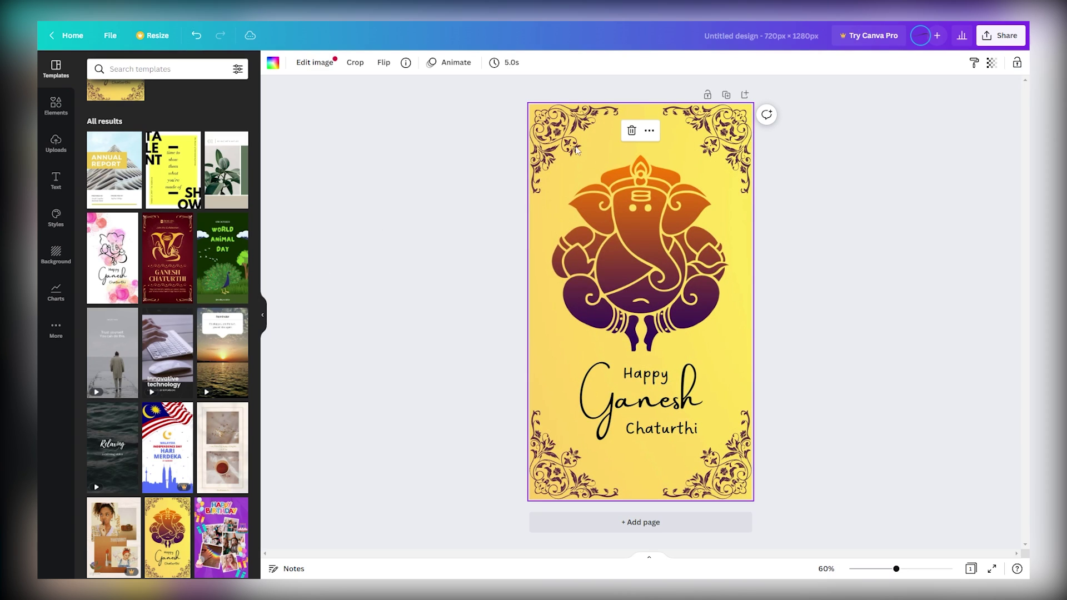
{"action": "left_click", "coordinate": [631, 131]}
Step: Apply the 'money' Good Morning template and nudge its endless cash question box lower
{"action": "left_click", "coordinate": [181, 72]}
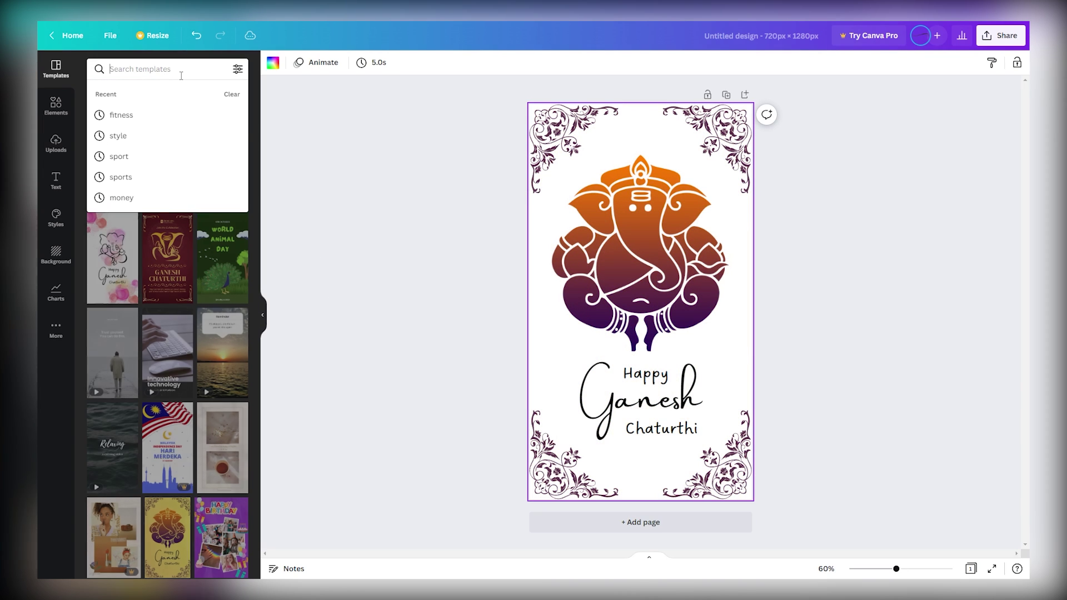
{"action": "type", "text": "money"}
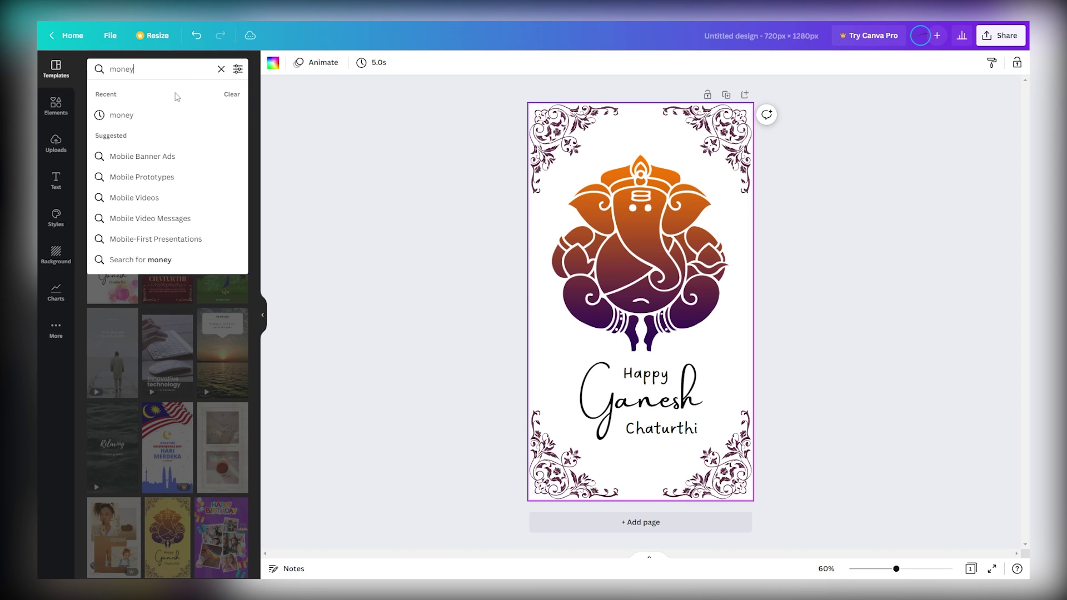
{"action": "left_click", "coordinate": [164, 117]}
{"action": "left_click", "coordinate": [126, 214]}
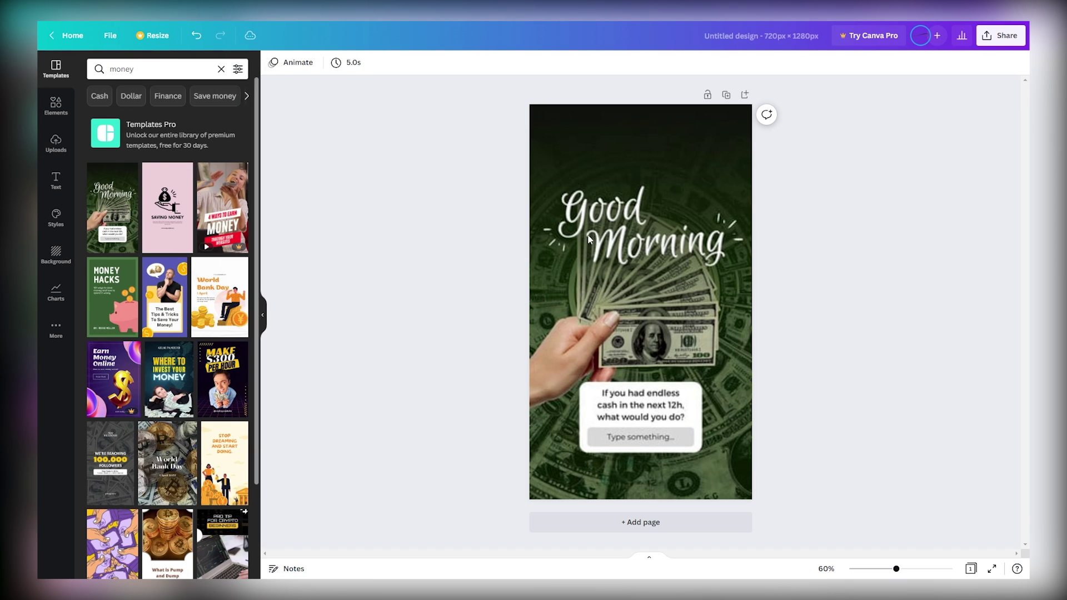
{"action": "left_click", "coordinate": [427, 221]}
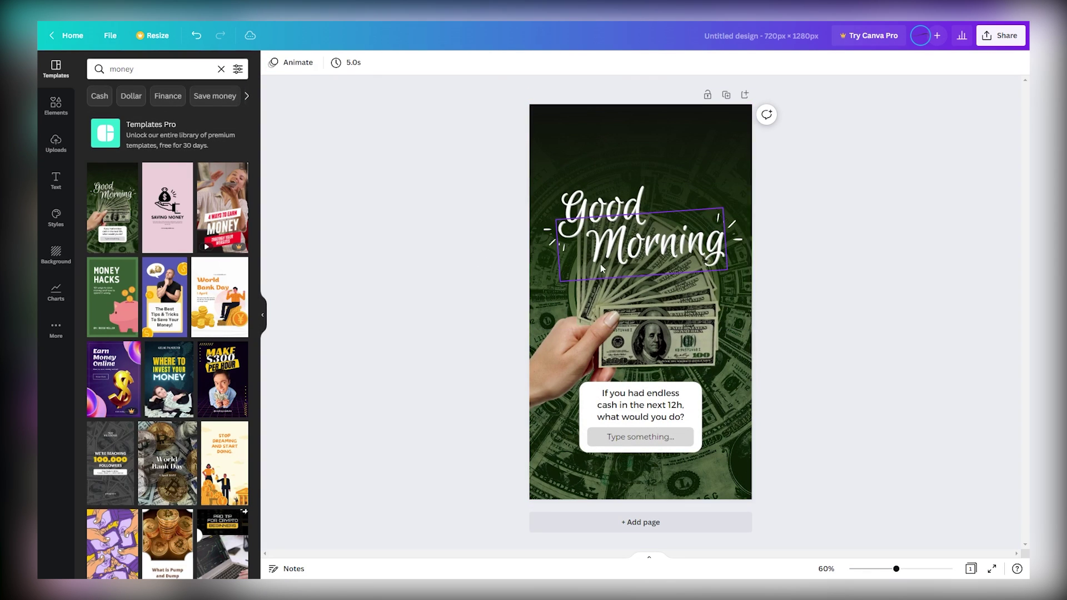
{"action": "mouse_move", "coordinate": [661, 397]}
{"action": "left_mouse_down"}
{"action": "mouse_move", "coordinate": [655, 384]}
{"action": "mouse_move", "coordinate": [649, 394]}
{"action": "mouse_move", "coordinate": [704, 320]}
{"action": "mouse_move", "coordinate": [657, 403]}
{"action": "left_mouse_up"}
{"action": "left_click", "coordinate": [639, 438]}
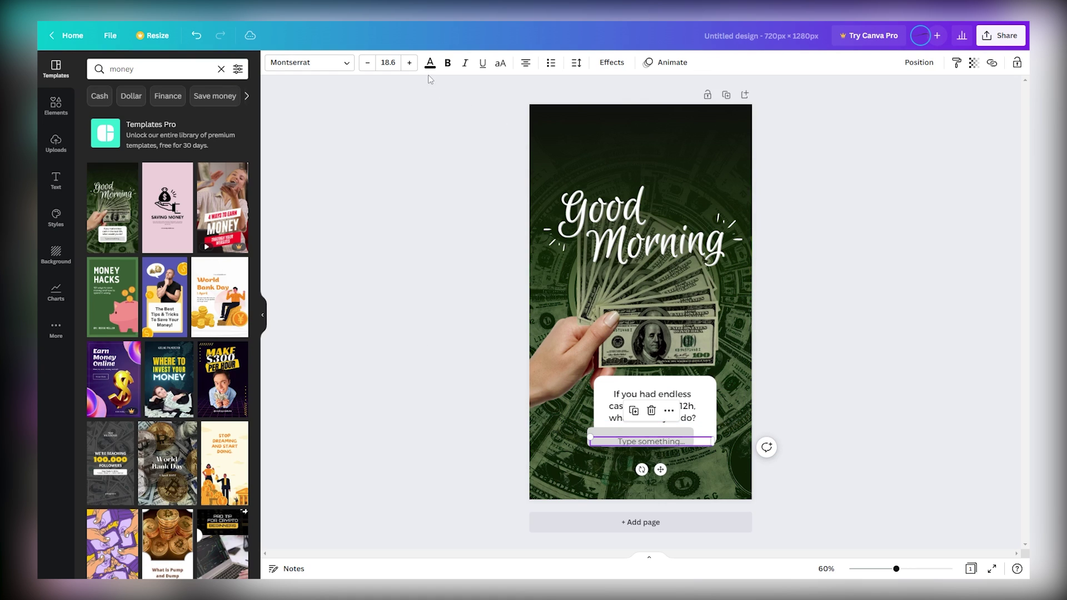
{"action": "left_click", "coordinate": [71, 106]}
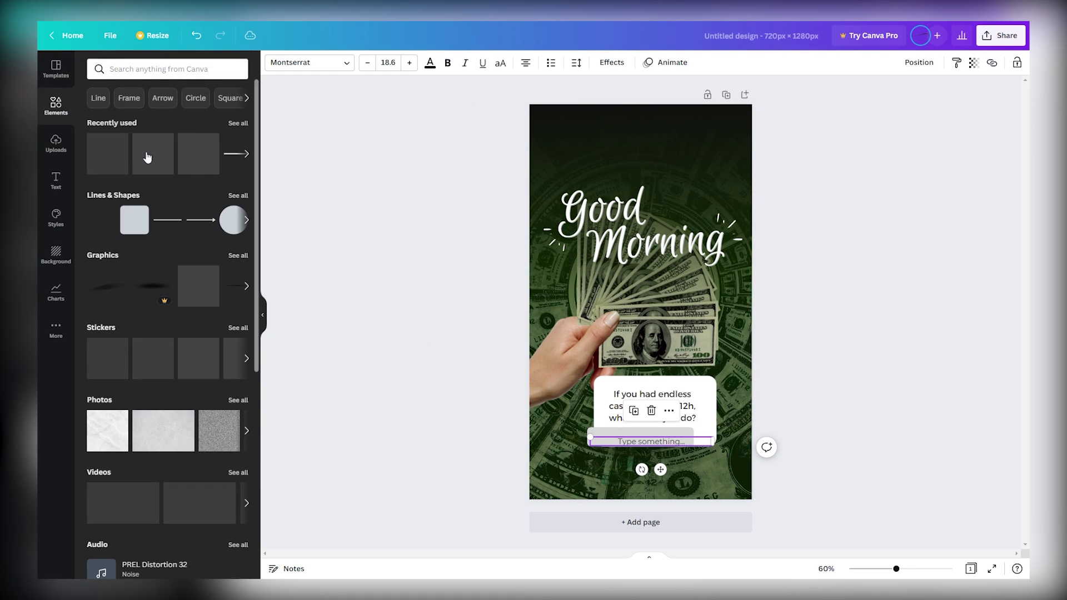
Step: Narrow and re-centre the 'click here to participate' text box
{"action": "left_click", "coordinate": [141, 69]}
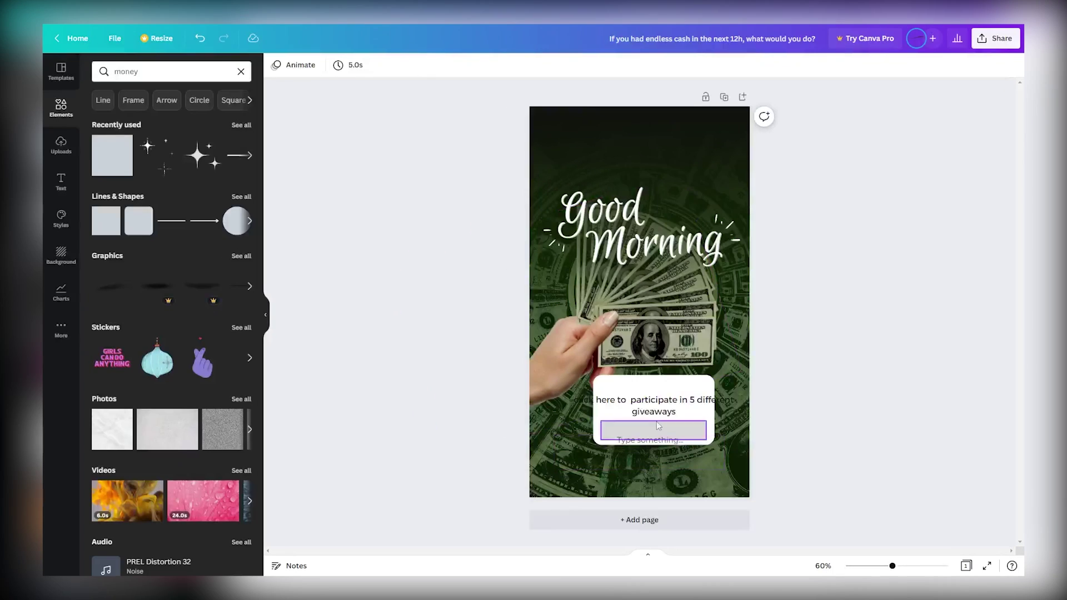
{"action": "left_click", "coordinate": [656, 411]}
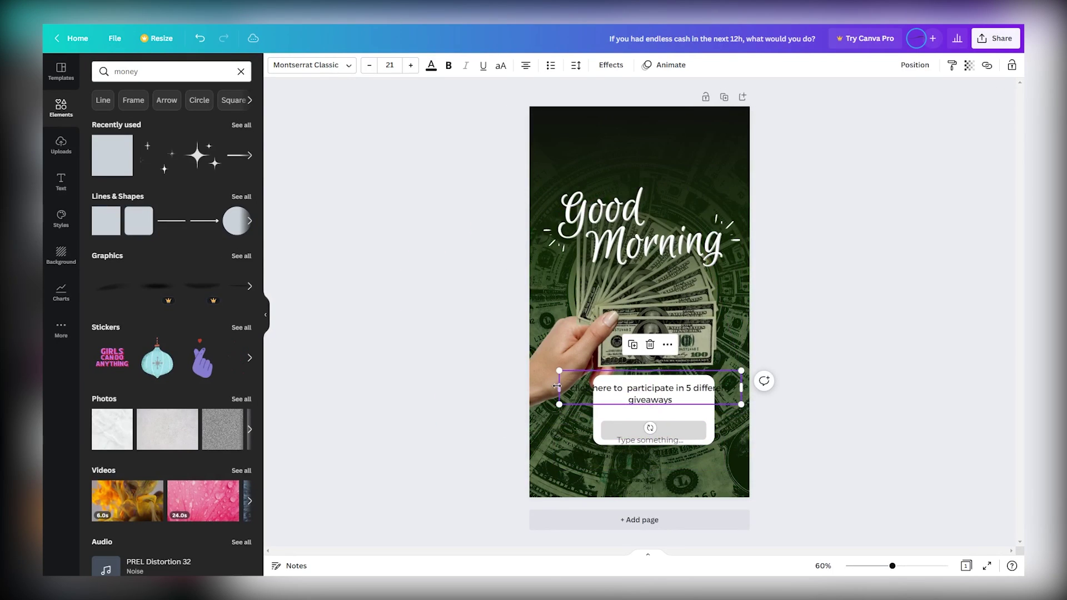
{"action": "left_click_drag", "start_coordinate": [556, 389], "coordinate": [601, 387]}
{"action": "mouse_move", "coordinate": [713, 399]}
{"action": "left_mouse_down"}
{"action": "mouse_move", "coordinate": [700, 404]}
{"action": "mouse_move", "coordinate": [718, 397]}
{"action": "left_mouse_up"}
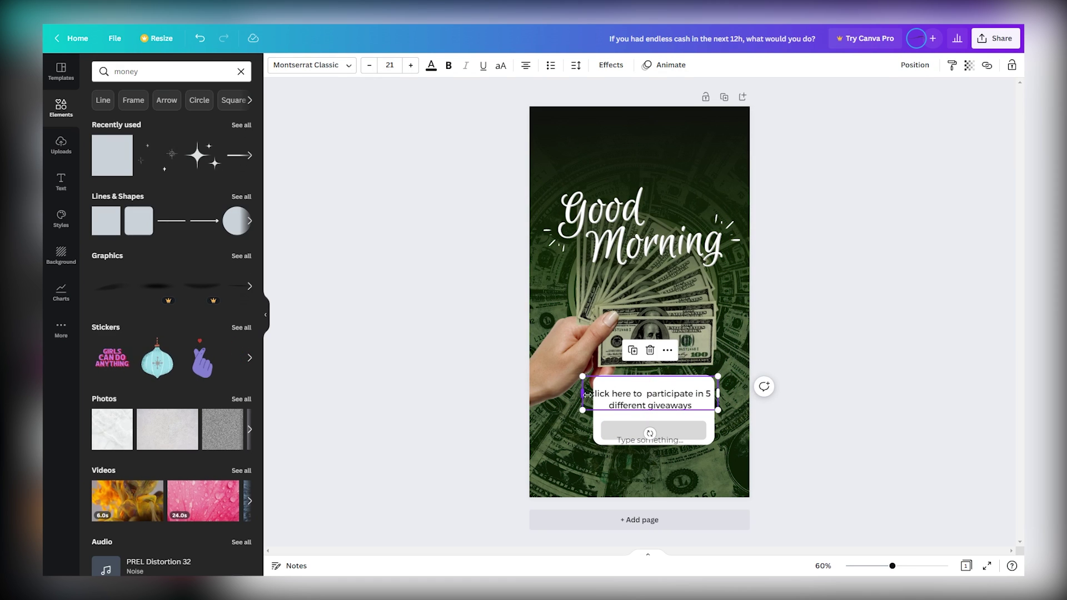
{"action": "left_click_drag", "start_coordinate": [588, 394], "coordinate": [657, 395]}
Step: Clear the 'Type something...' placeholder from the grey button and open the Share panel
{"action": "left_click", "coordinate": [777, 360]}
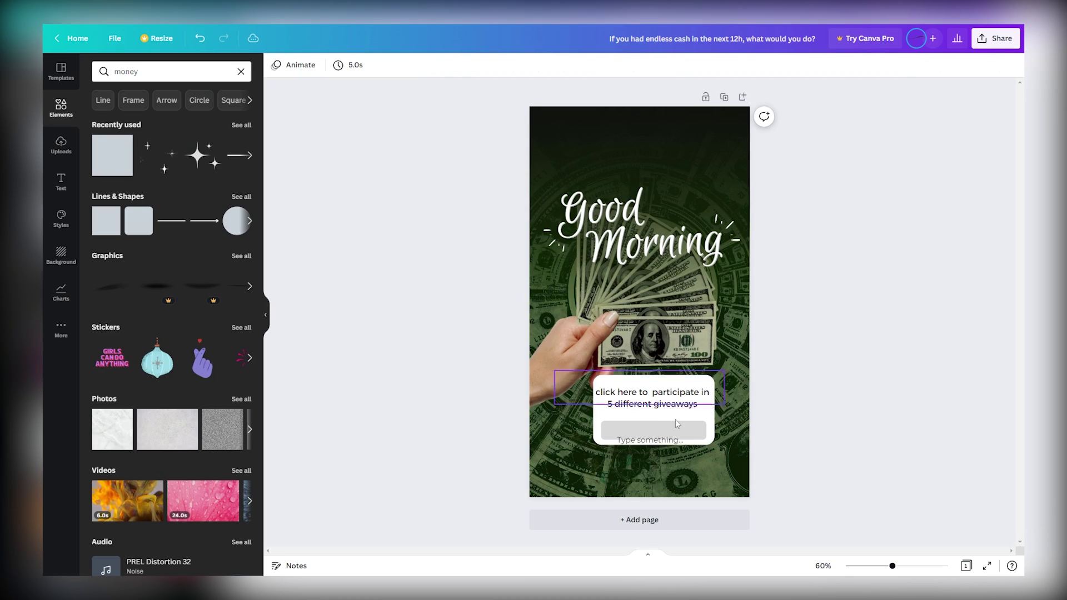
{"action": "left_click", "coordinate": [645, 438]}
{"action": "key", "text": "Escape"}
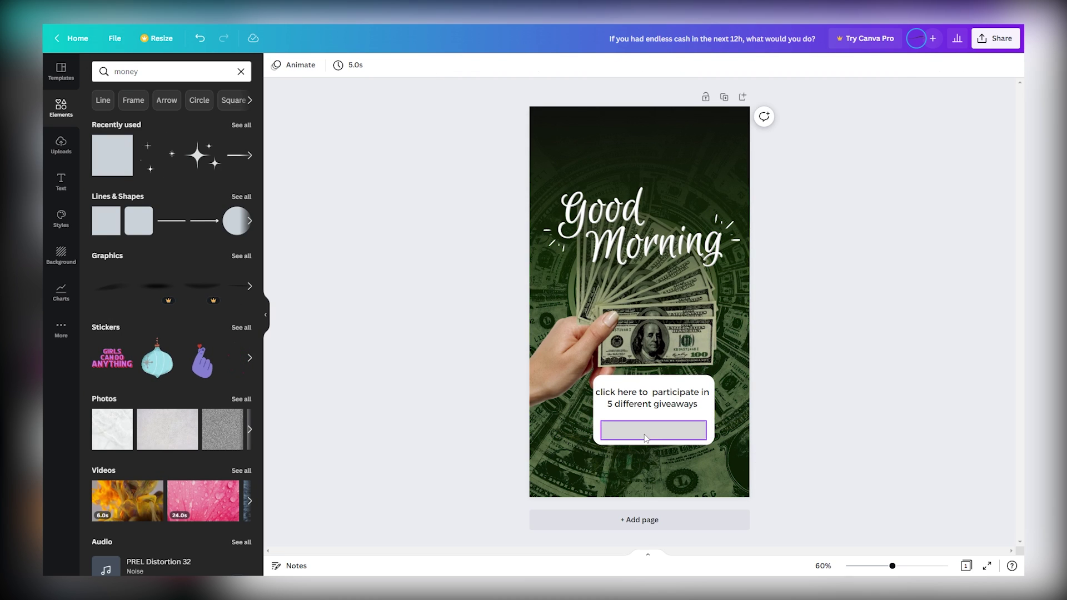
{"action": "left_click", "coordinate": [641, 433]}
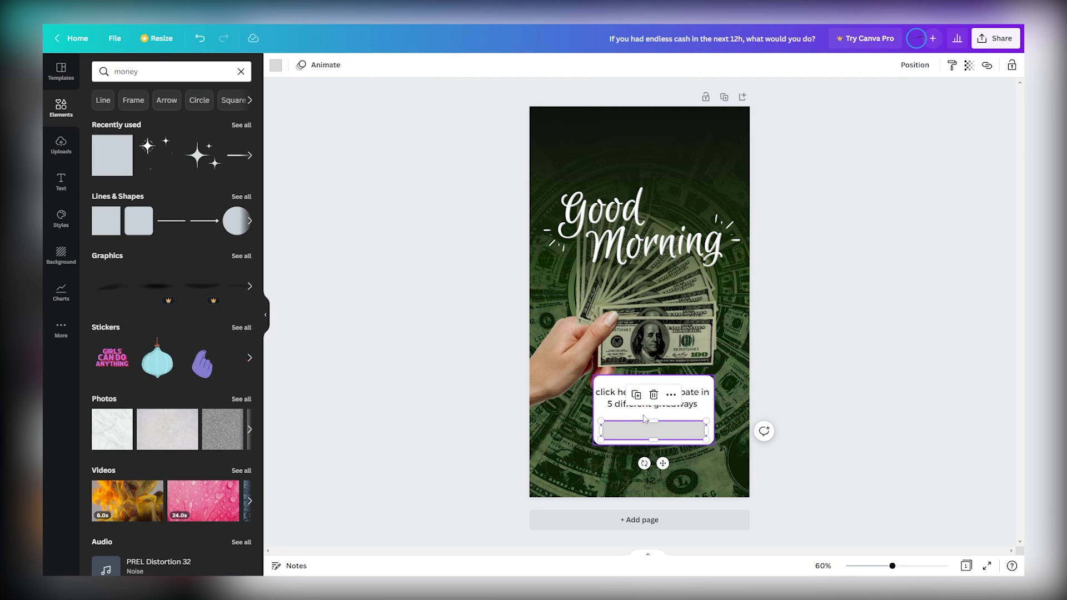
{"action": "left_click", "coordinate": [765, 348]}
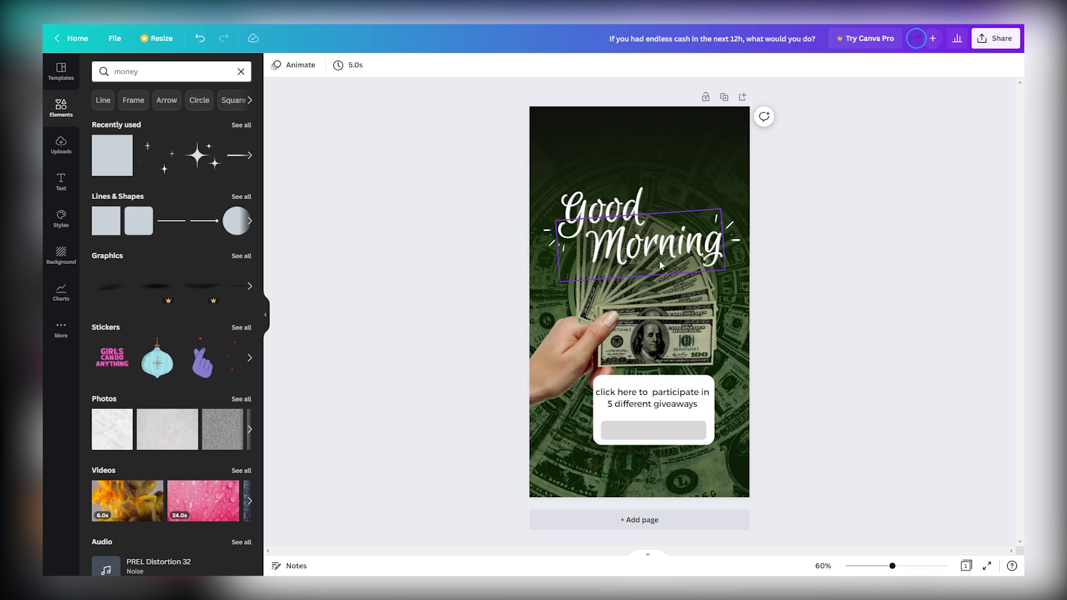
{"action": "left_click", "coordinate": [994, 38]}
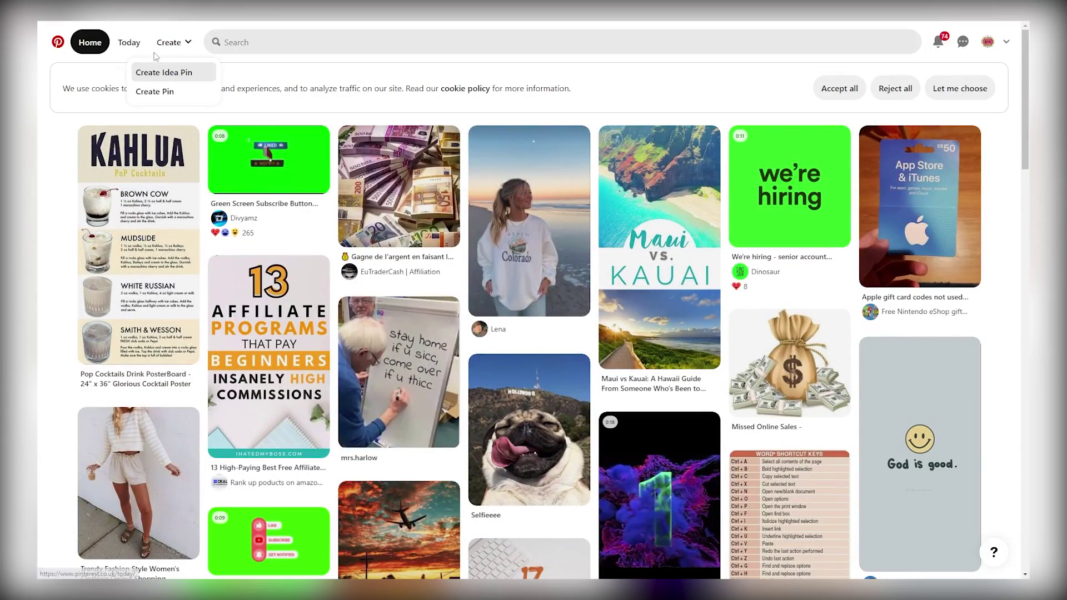
Step: Reload the Home feed and start a new standard pin from the Create menu
{"action": "scroll", "coordinate": [307, 286], "scroll_direction": "down", "scroll_amount": 6}
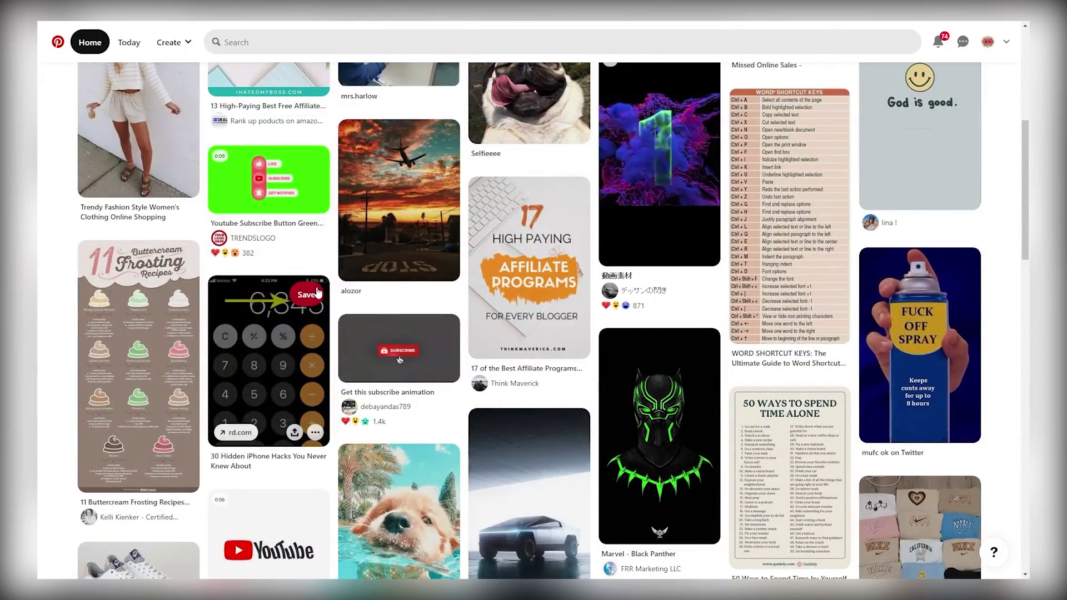
{"action": "scroll", "coordinate": [540, 292], "scroll_direction": "down", "scroll_amount": 5}
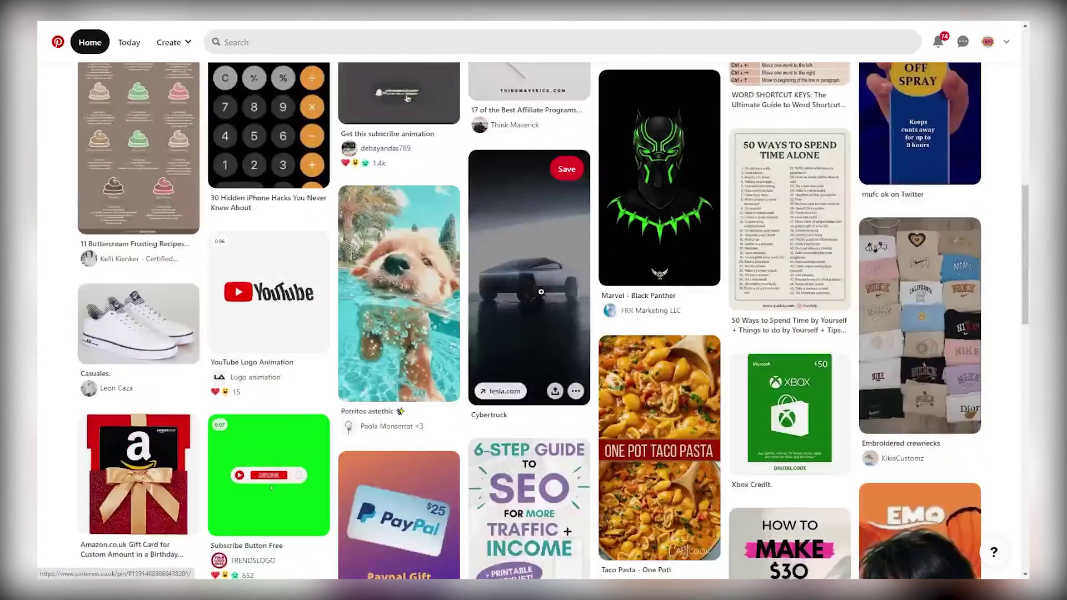
{"action": "scroll", "coordinate": [540, 292], "scroll_direction": "down", "scroll_amount": 2}
{"action": "scroll", "coordinate": [442, 350], "scroll_direction": "down", "scroll_amount": 2}
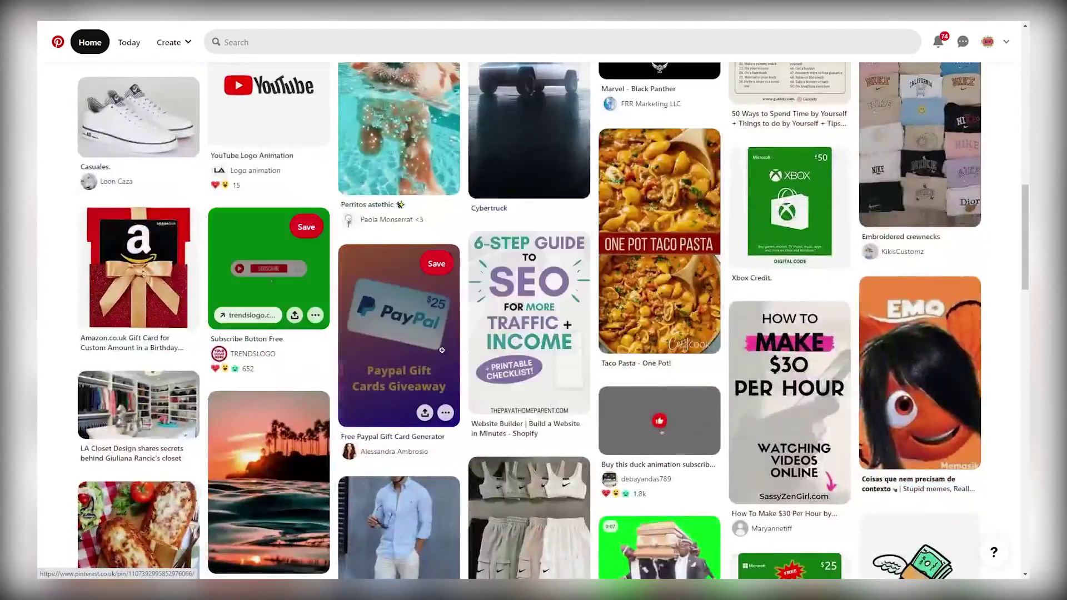
{"action": "scroll", "coordinate": [447, 343], "scroll_direction": "up", "scroll_amount": 5}
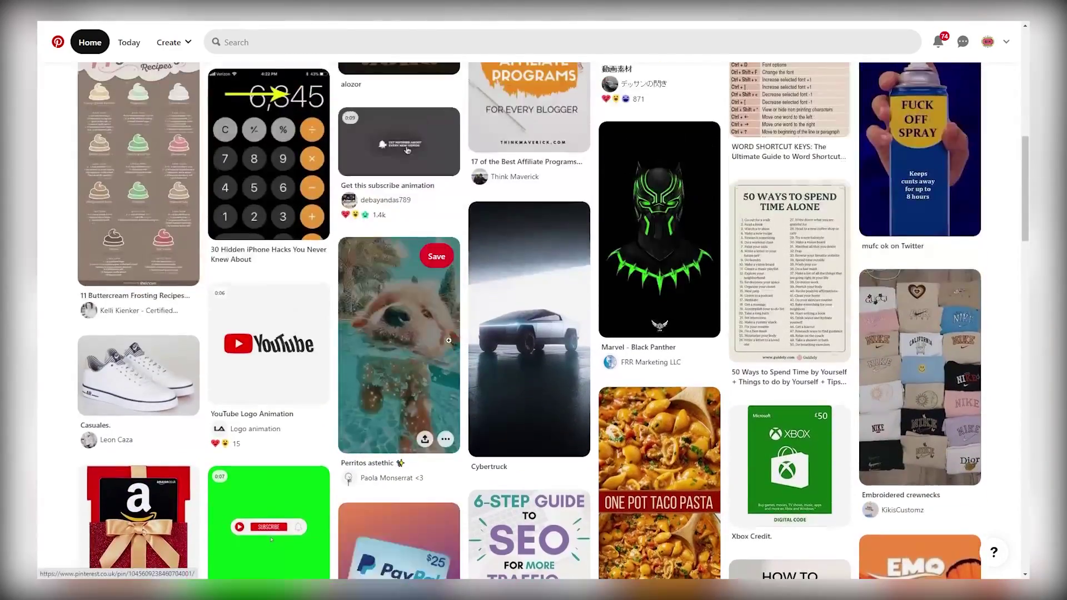
{"action": "left_click", "coordinate": [90, 42]}
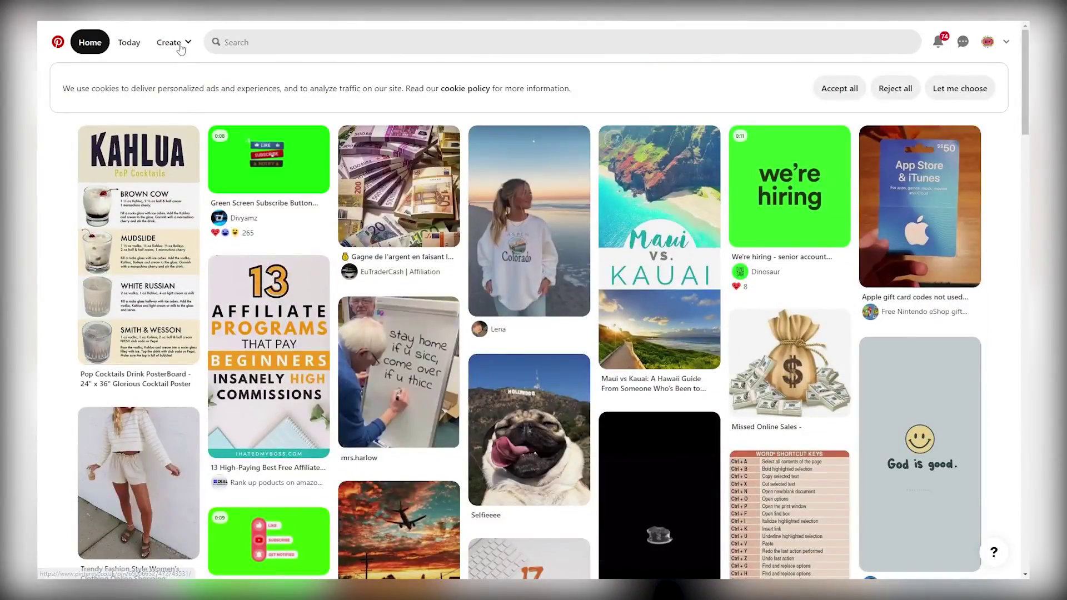
{"action": "left_click", "coordinate": [179, 45]}
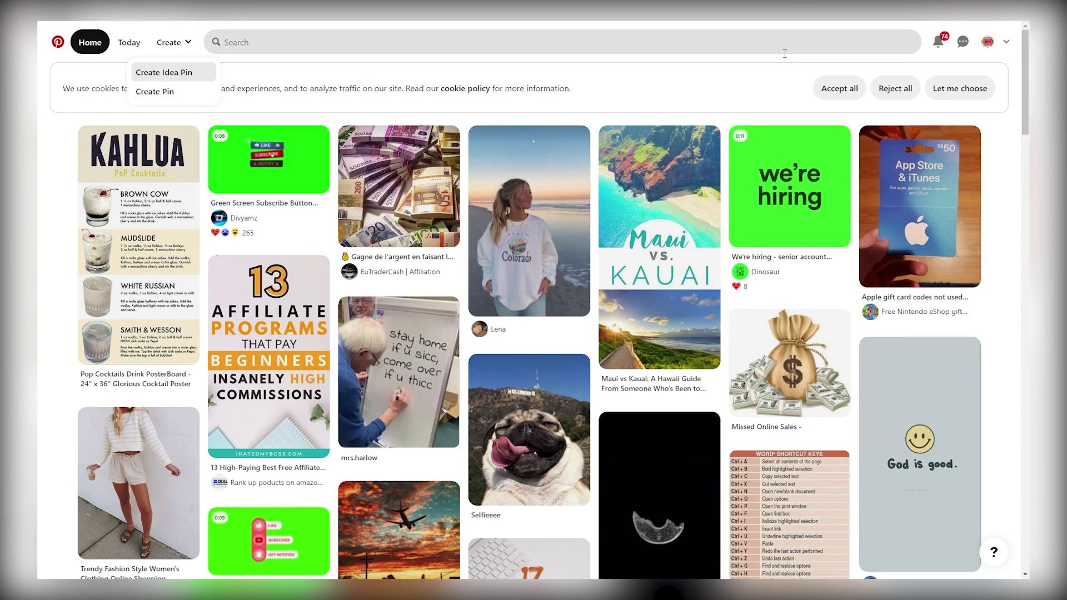
{"action": "left_click", "coordinate": [173, 90]}
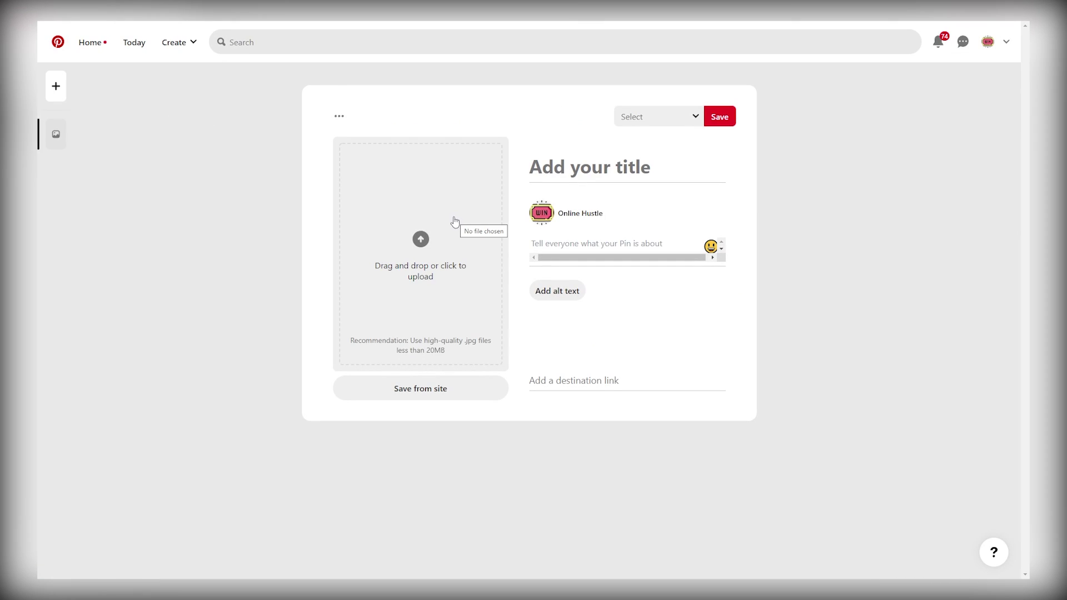
Step: Upload the Good Morning money image and enter the title 'Win $1000 GiftCard'
{"action": "left_click", "coordinate": [177, 42]}
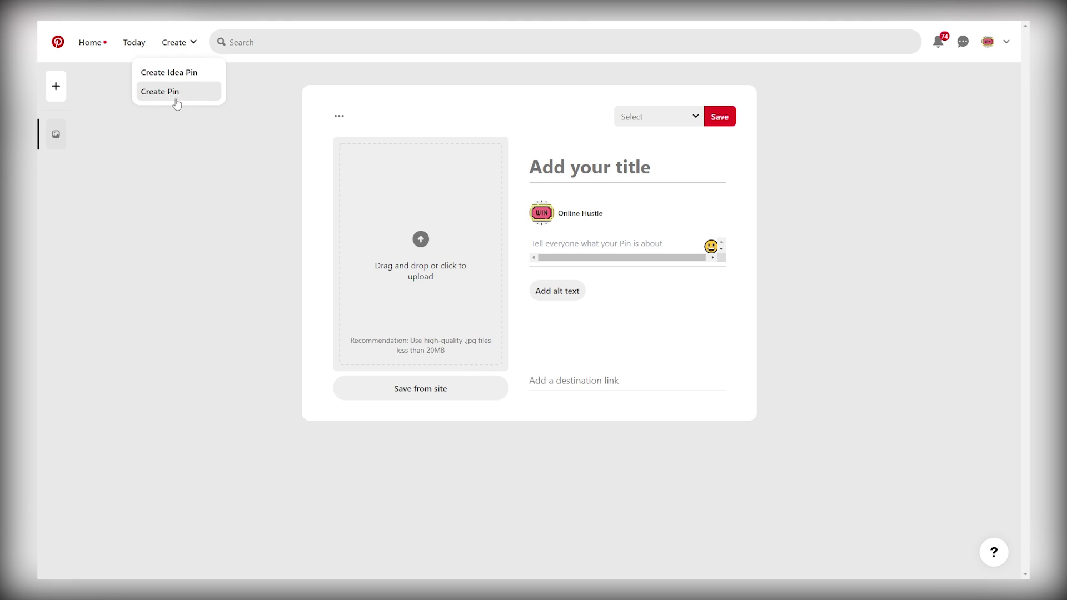
{"action": "left_click", "coordinate": [175, 99]}
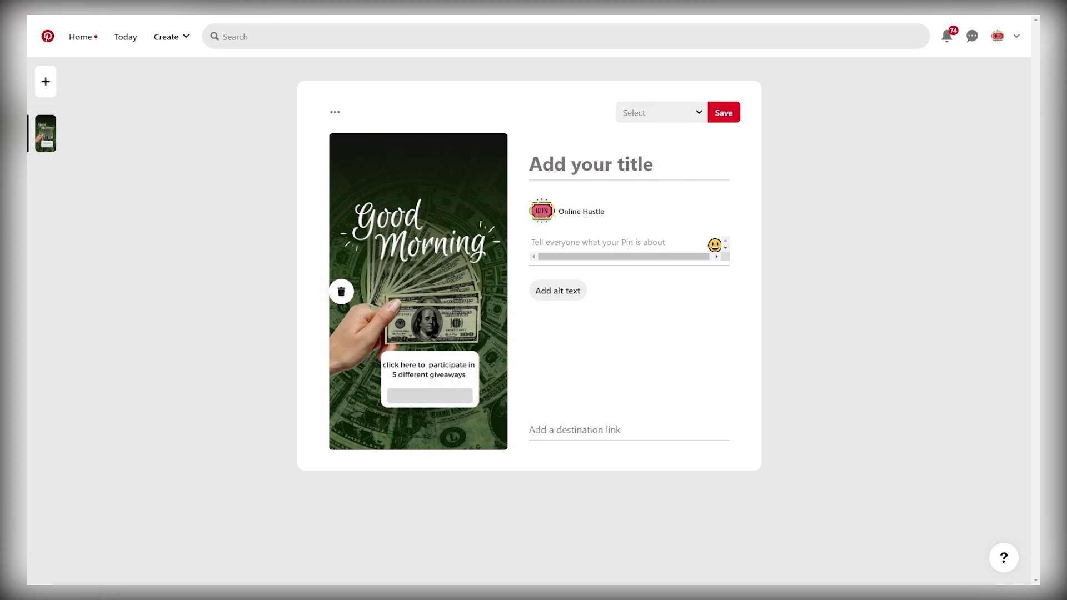
{"action": "left_click", "coordinate": [627, 165]}
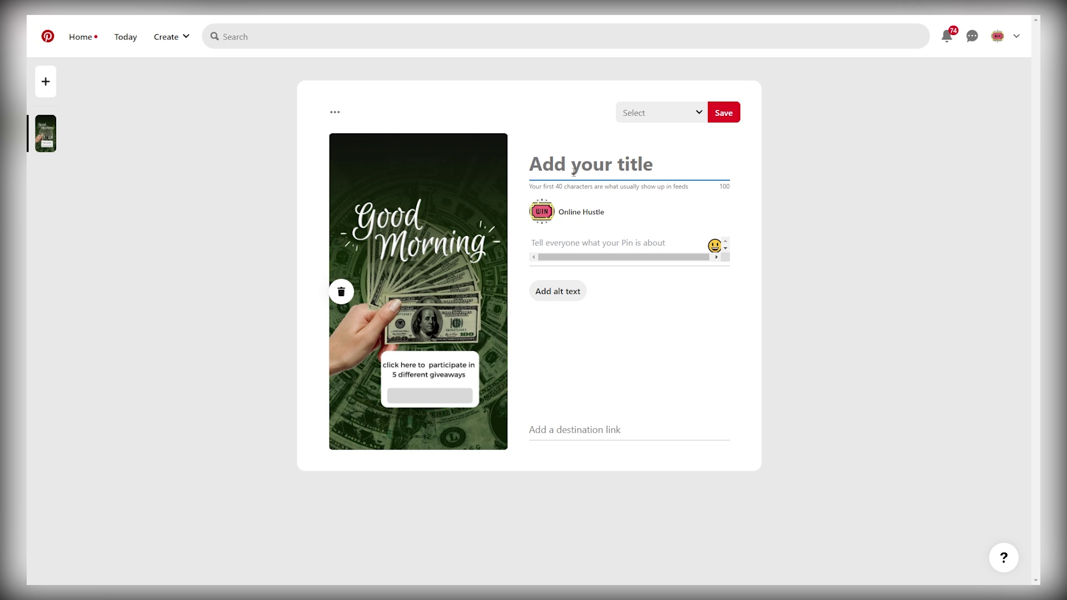
{"action": "type", "text": "Win $1000 GiftCard"}
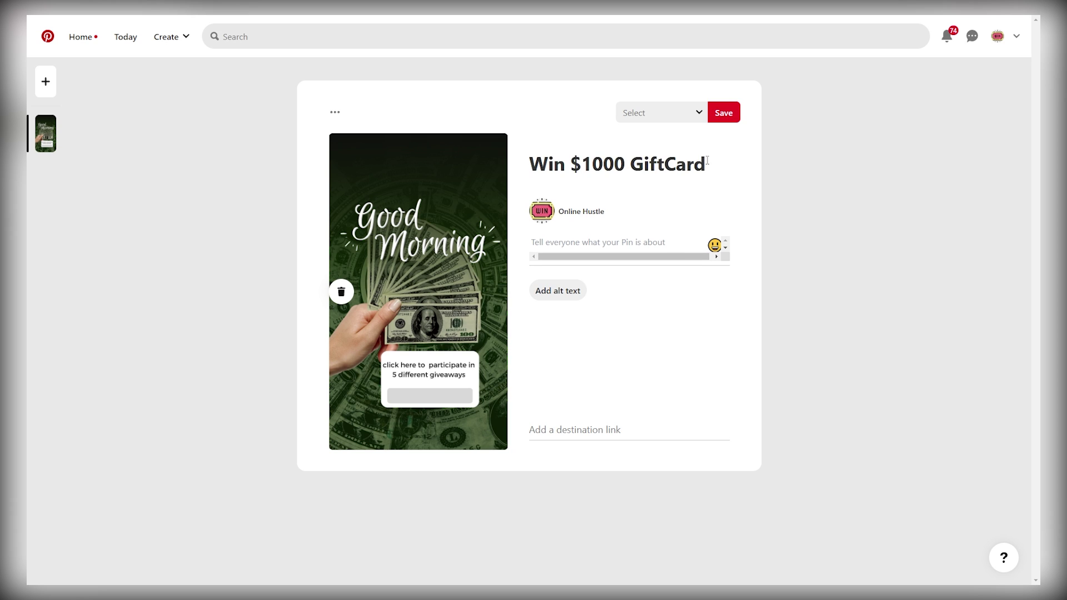
{"action": "left_click_drag", "start_coordinate": [705, 164], "coordinate": [367, 197]}
{"action": "left_click", "coordinate": [543, 139]}
Step: Paste the bio.link profile URL as the pin's destination link
{"action": "left_click", "coordinate": [577, 242]}
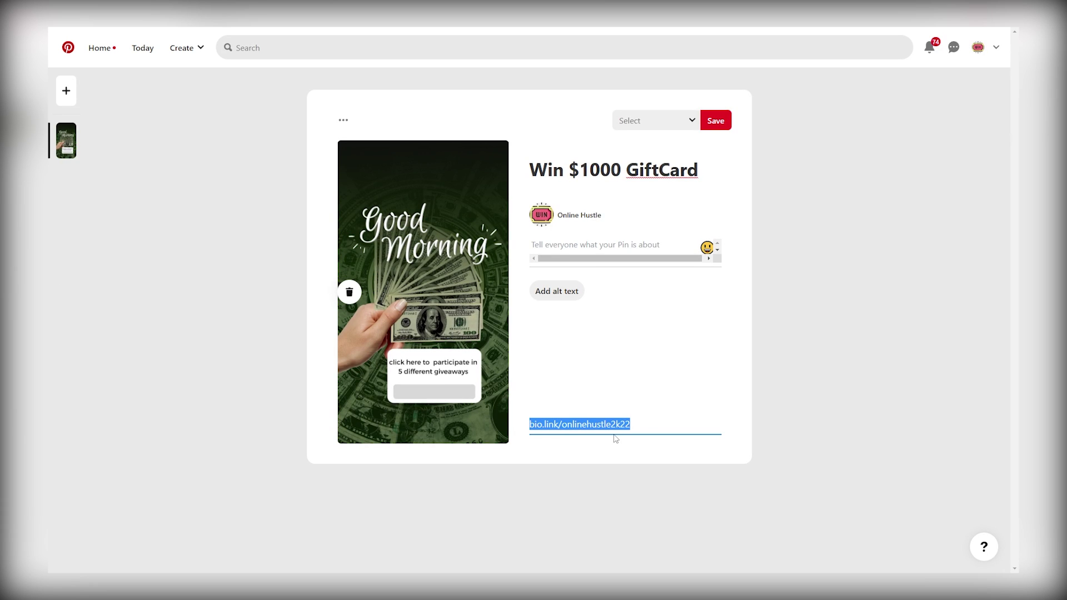
{"action": "left_click", "coordinate": [657, 358]}
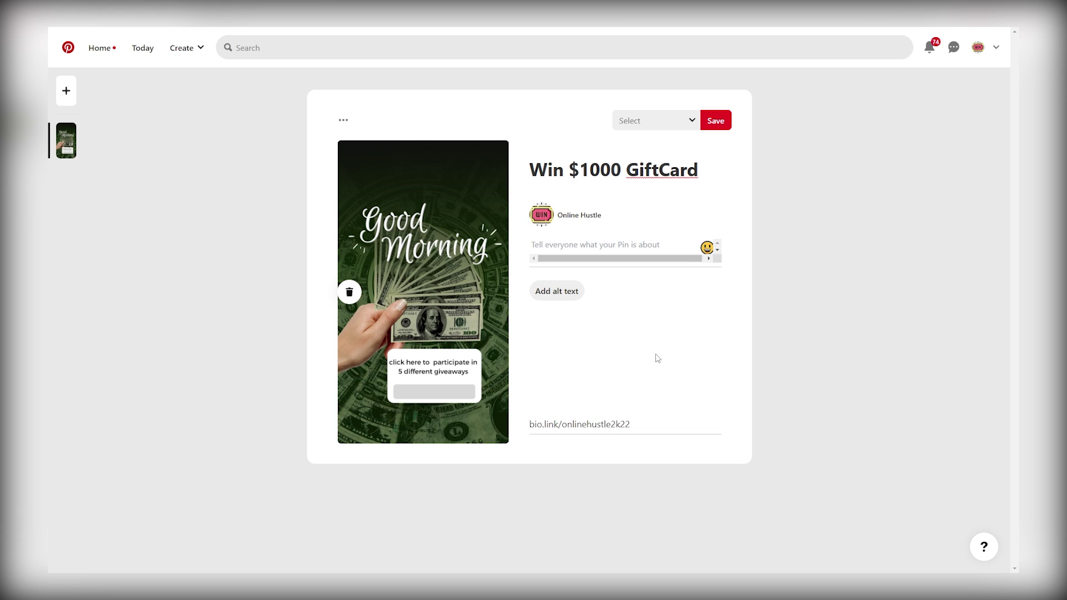
{"action": "left_click_drag", "start_coordinate": [647, 434], "coordinate": [501, 447]}
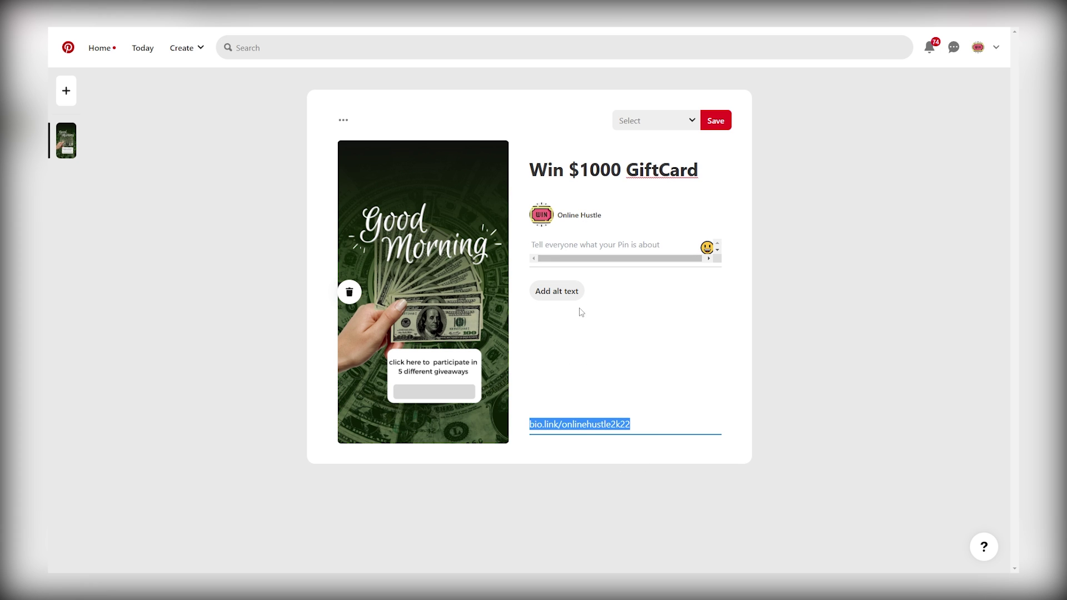
{"action": "left_click", "coordinate": [635, 420]}
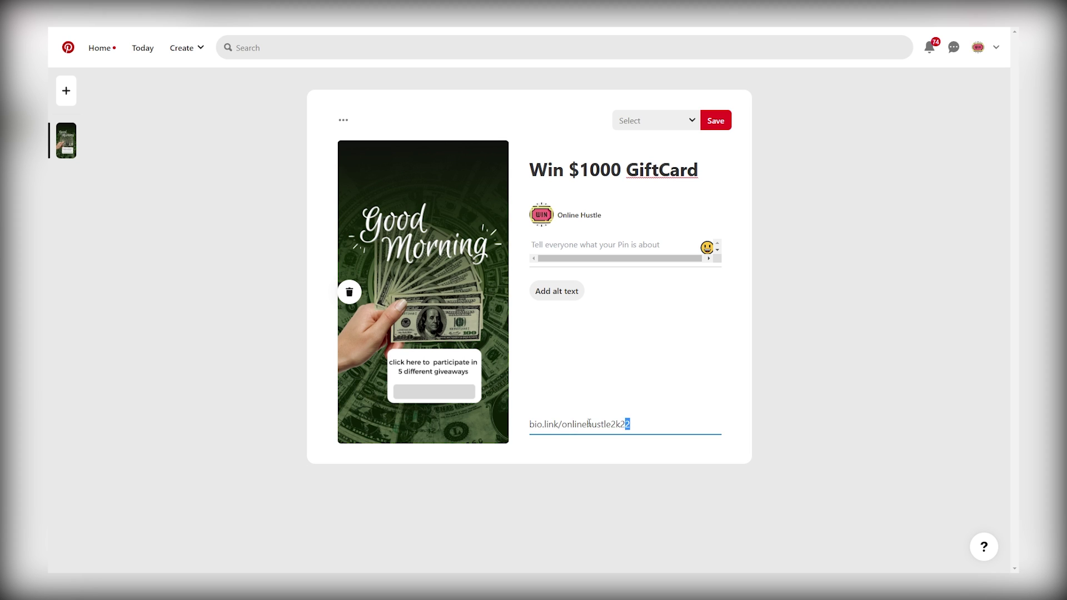
{"action": "left_click_drag", "start_coordinate": [589, 424], "coordinate": [482, 438]}
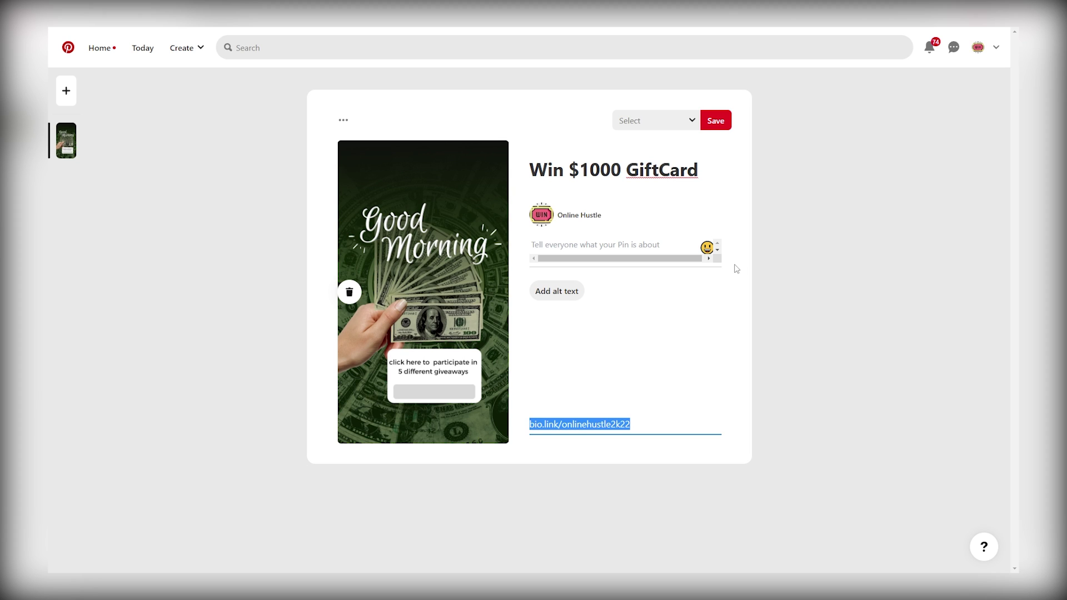
Step: Check the board list, then go back to the Pinterest Home feed
{"action": "left_click", "coordinate": [716, 132]}
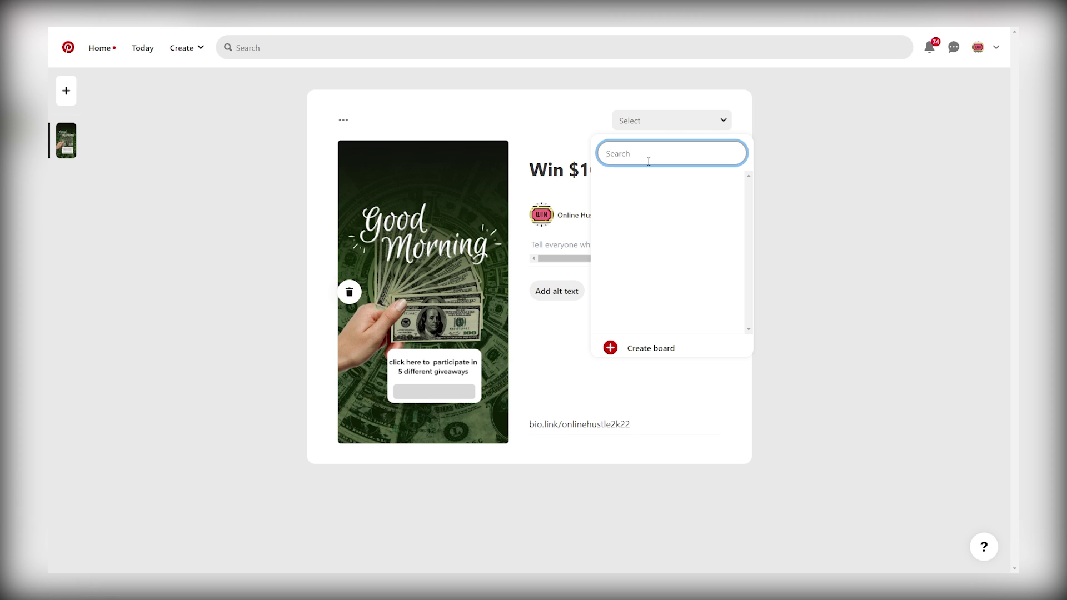
{"action": "left_click", "coordinate": [550, 133]}
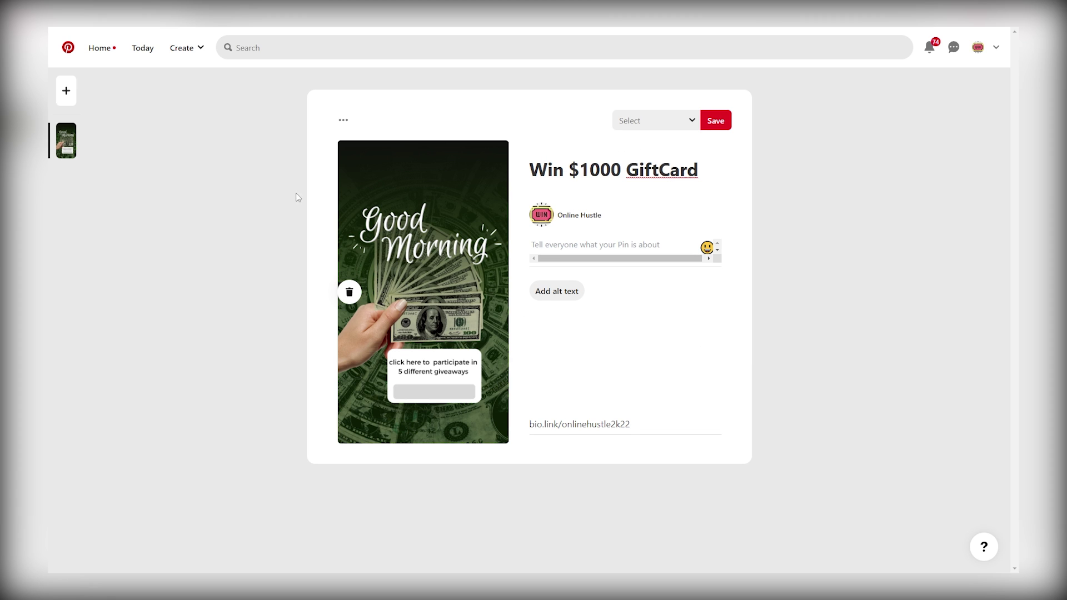
{"action": "left_click", "coordinate": [86, 49]}
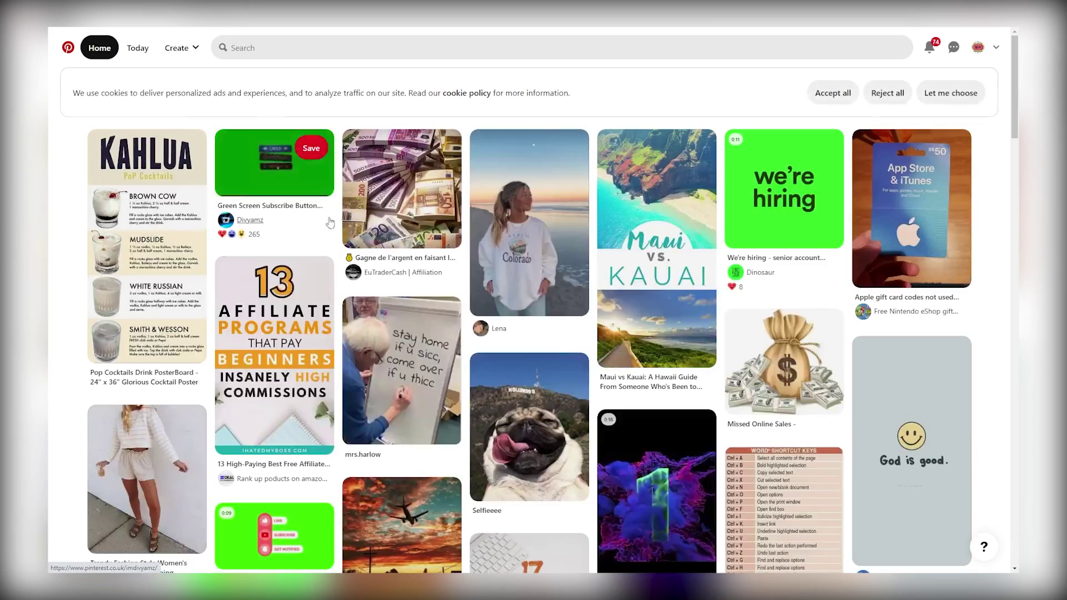
Step: Scroll down the Home feed through the affiliate marketing and money-making pins
{"action": "scroll", "coordinate": [522, 277], "scroll_direction": "down", "scroll_amount": 8}
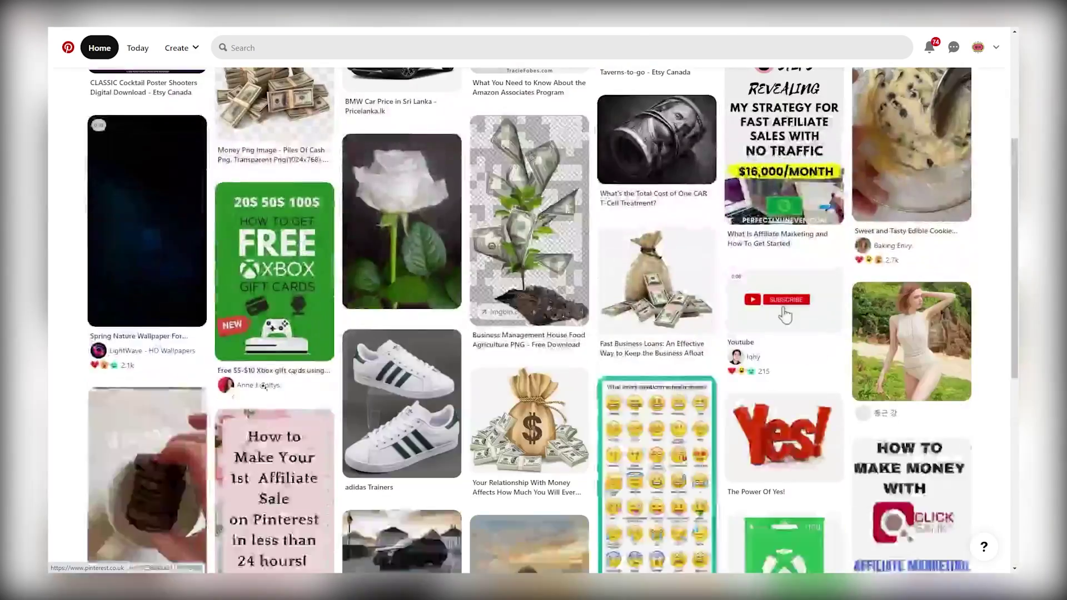
{"action": "scroll", "coordinate": [471, 327], "scroll_direction": "down", "scroll_amount": 5}
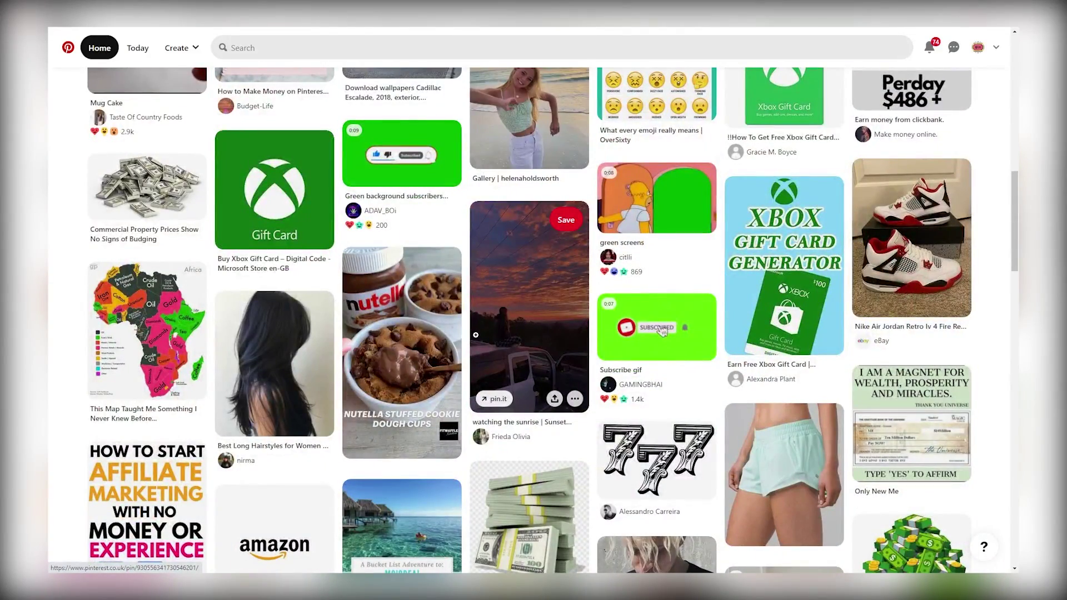
{"action": "scroll", "coordinate": [482, 328], "scroll_direction": "down", "scroll_amount": 8}
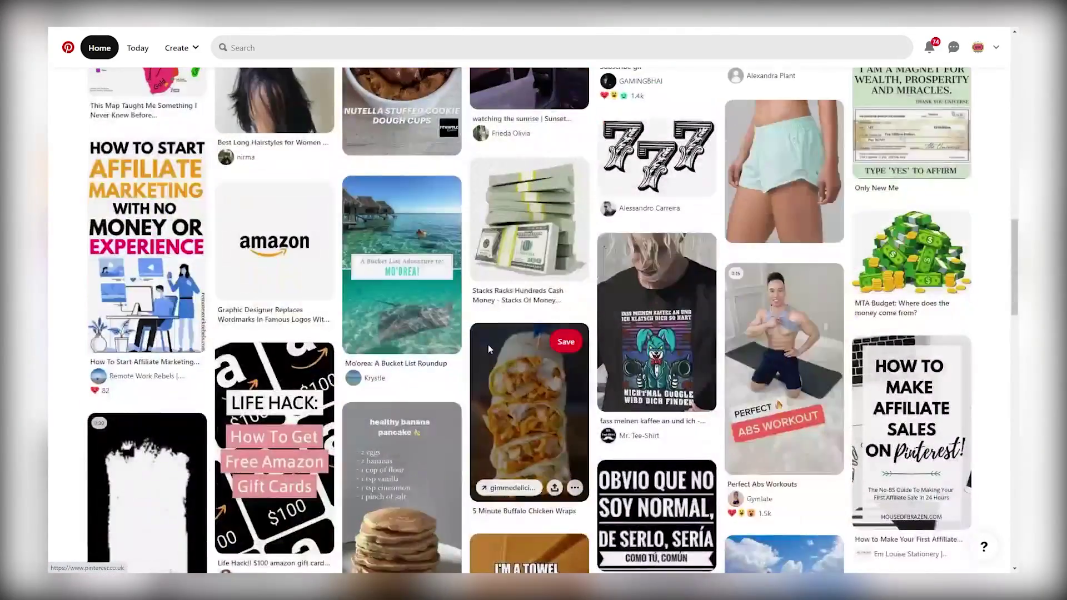
{"action": "scroll", "coordinate": [568, 344], "scroll_direction": "down", "scroll_amount": 7}
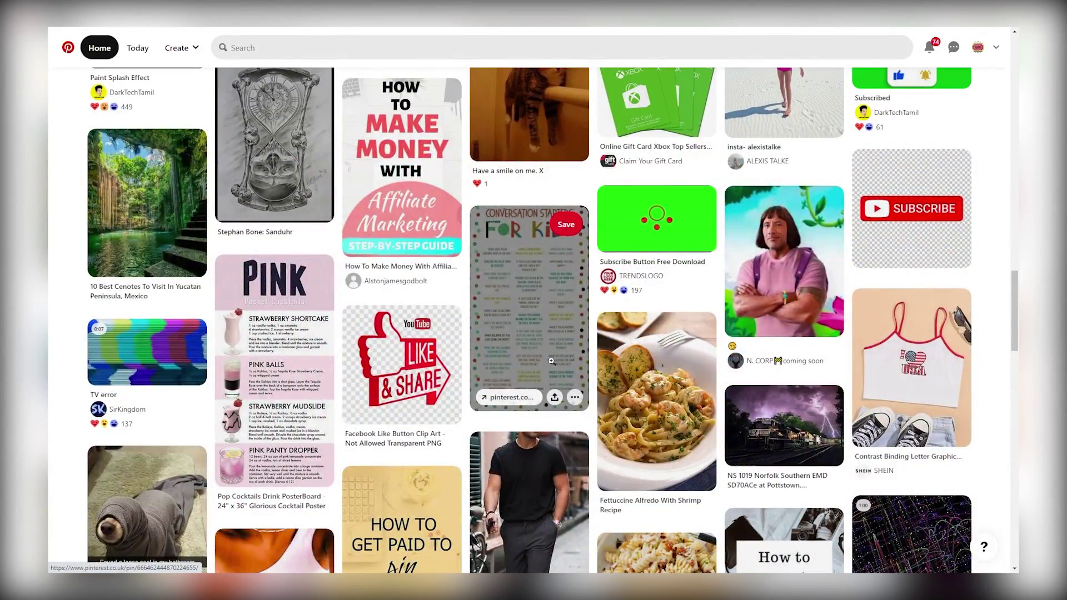
{"action": "scroll", "coordinate": [546, 364], "scroll_direction": "down", "scroll_amount": 6}
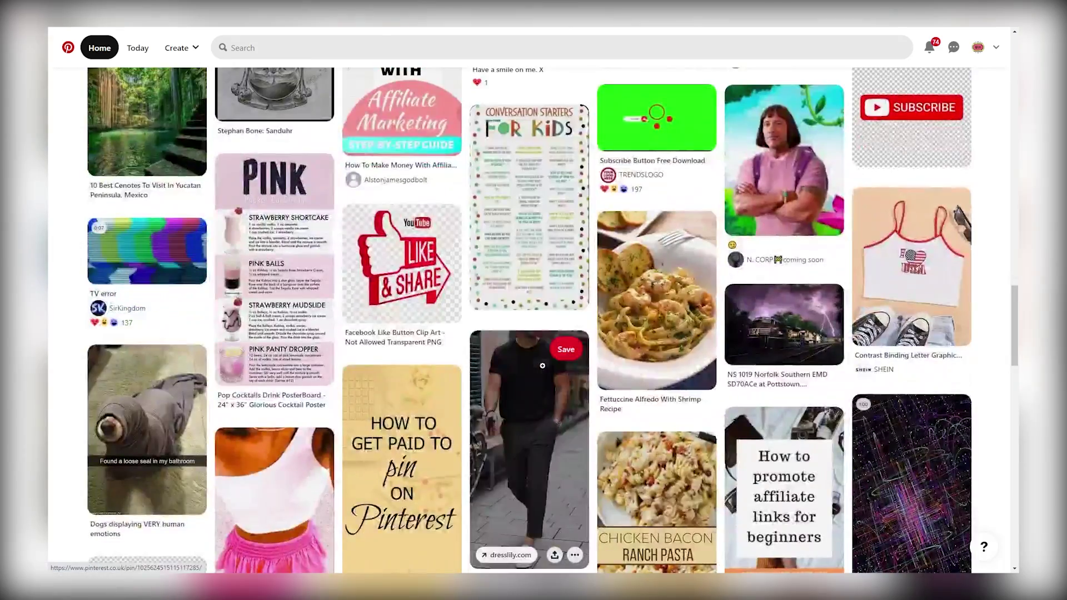
{"action": "scroll", "coordinate": [544, 370], "scroll_direction": "down", "scroll_amount": 1}
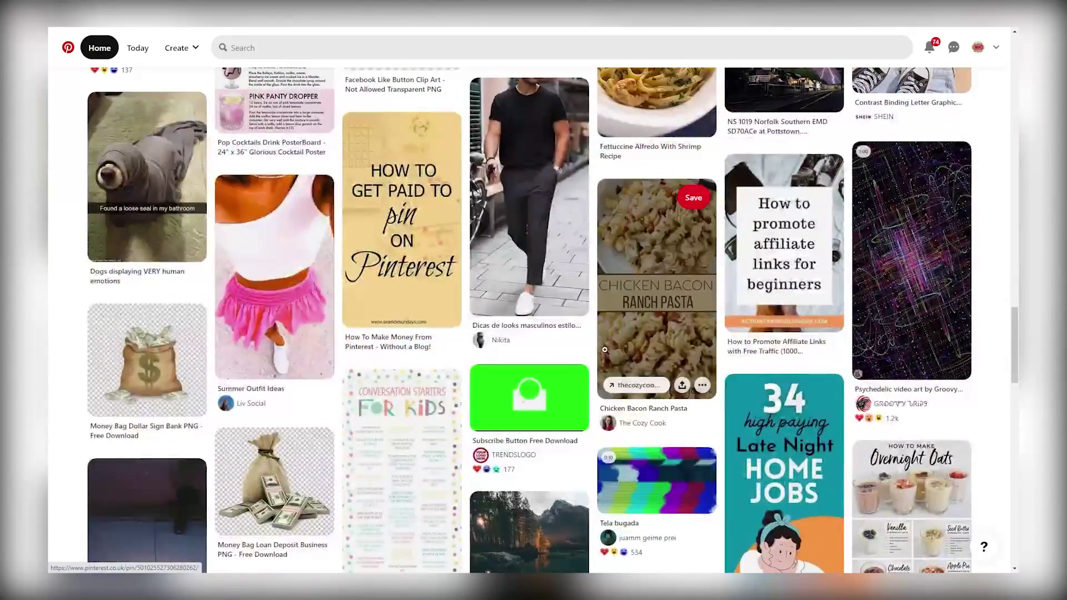